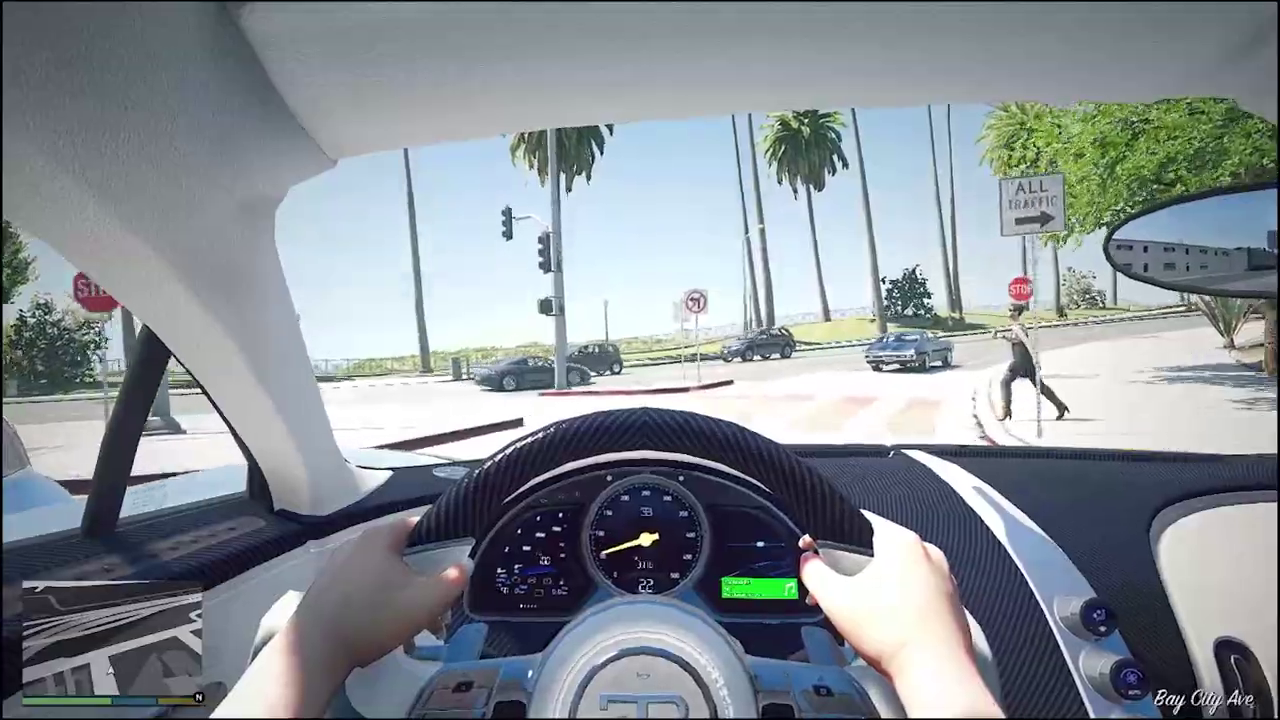
key("v")
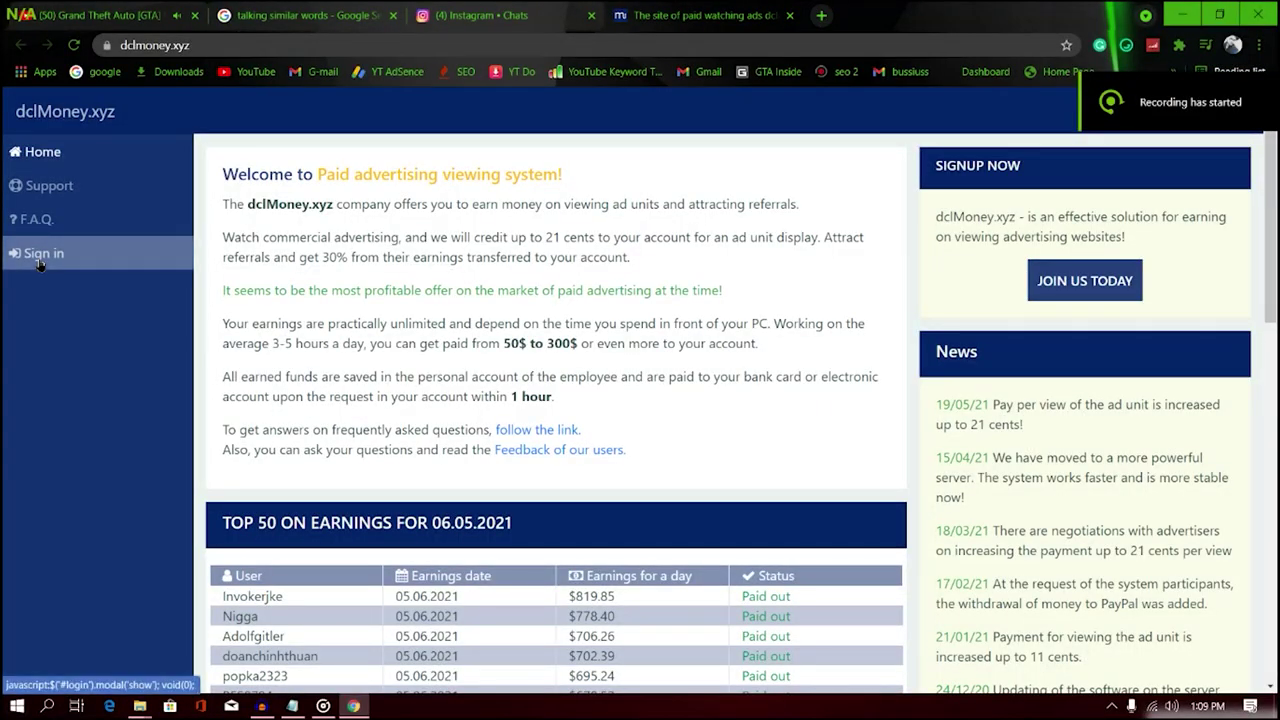
Step: Sign in to dclMoney.xyz with the account's user name, password and image characters, and dismiss the offer to save the password
left_click(130, 245)
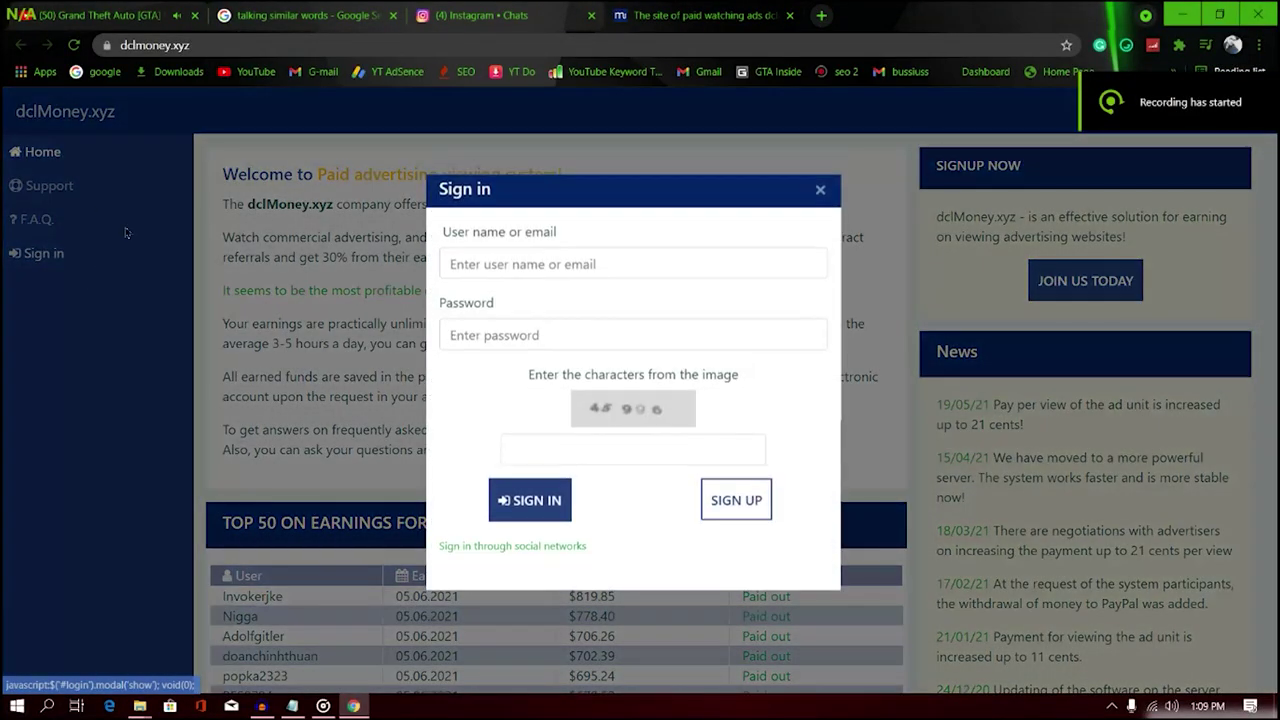
left_click(516, 281)
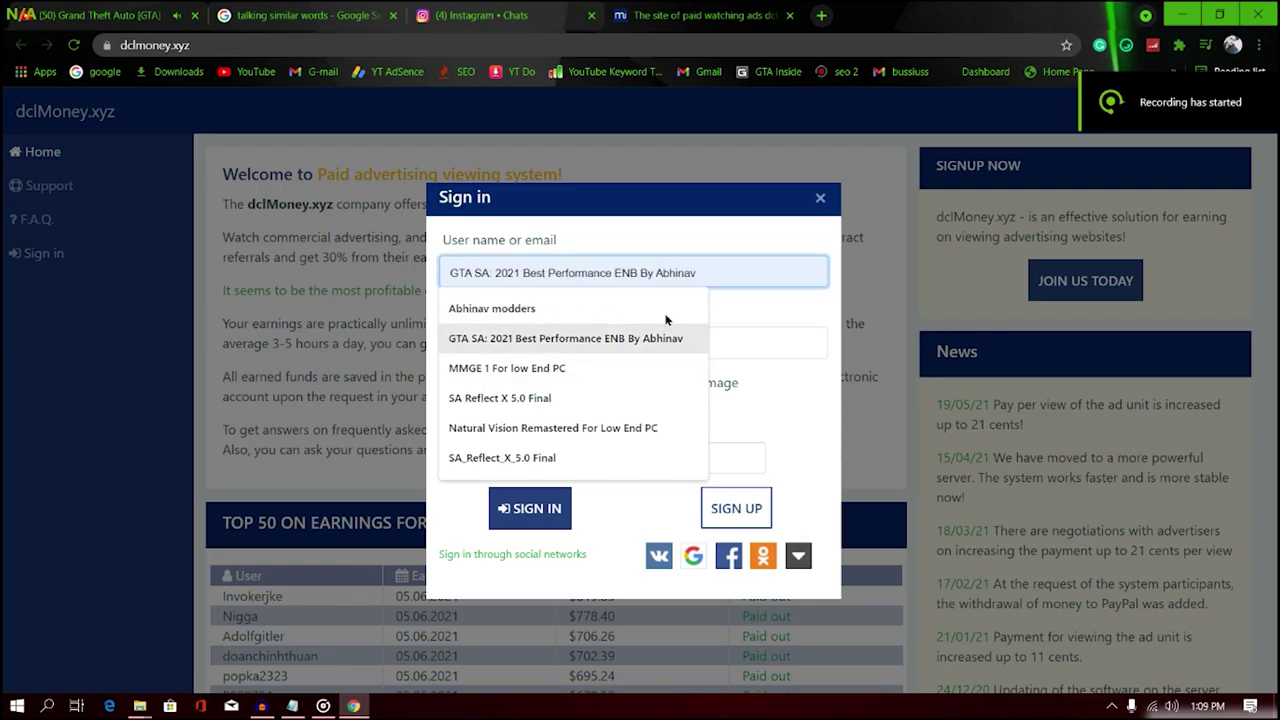
left_click(723, 369)
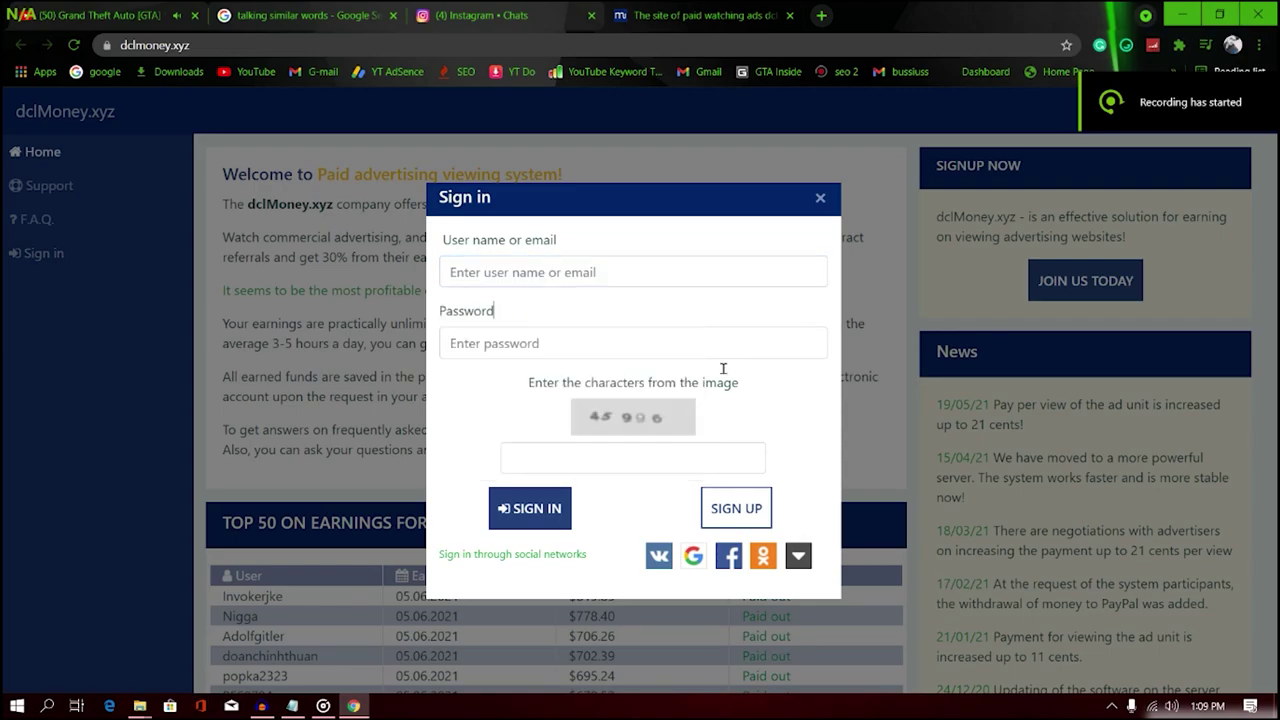
left_click(612, 343)
left_click(569, 273)
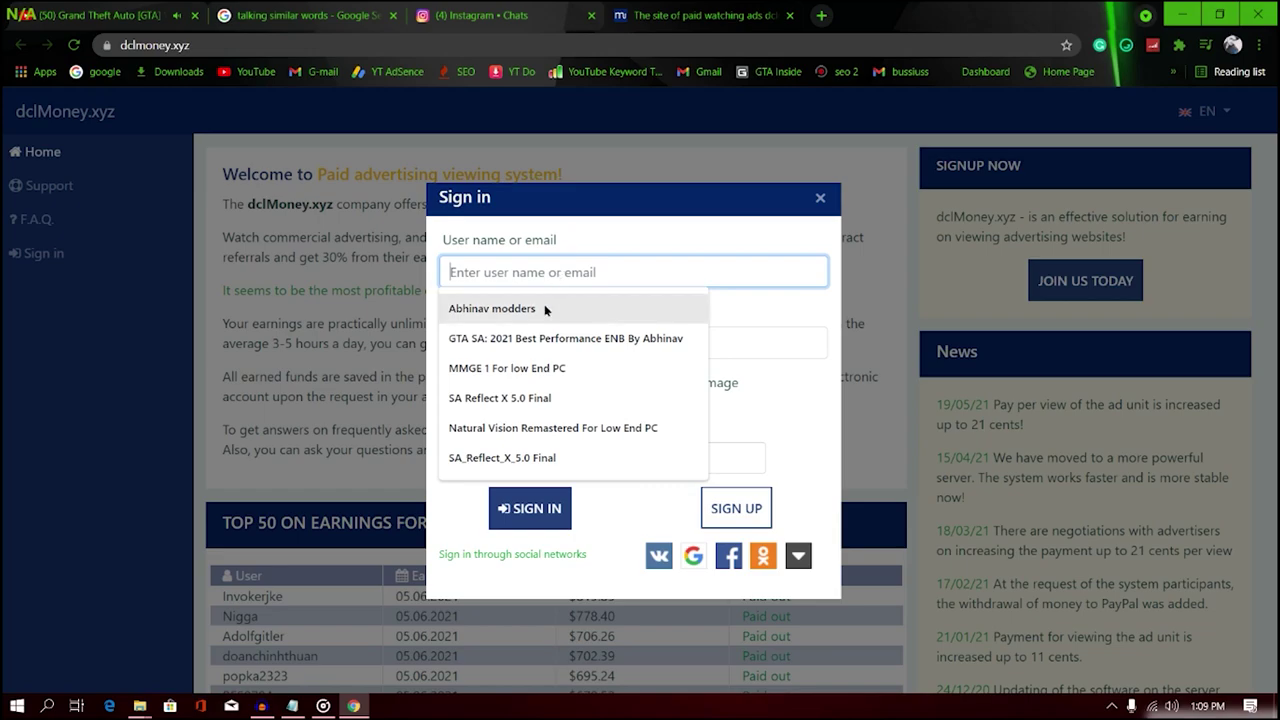
left_click(543, 309)
key("Return")
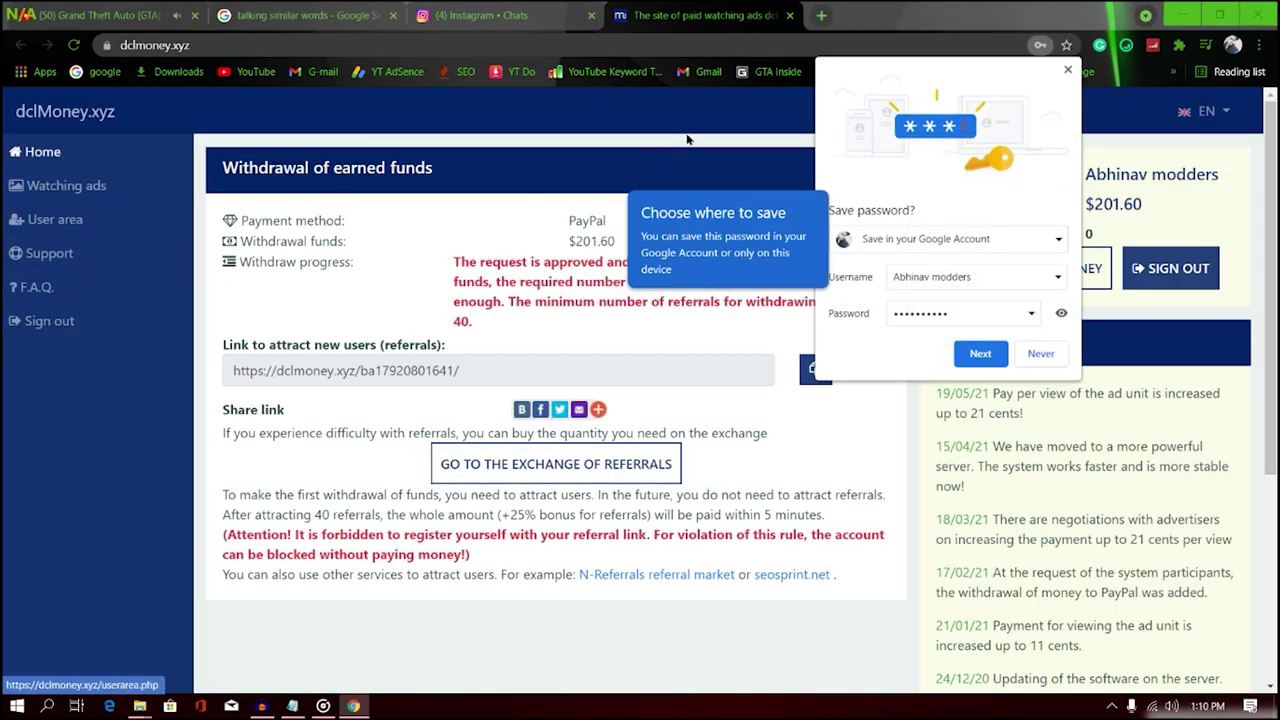
left_click(1068, 70)
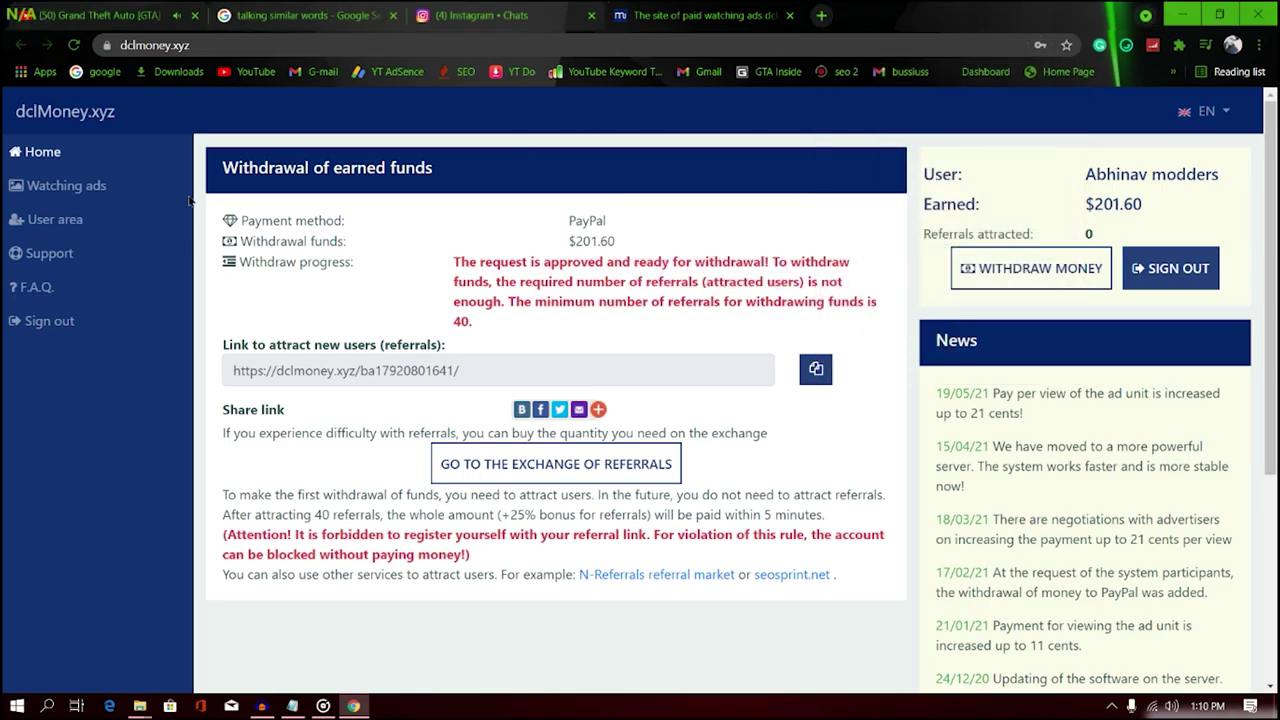
Step: Open the ad-watching page, submit the image characters for two ad blocks, and check the earned balance
left_click(66, 185)
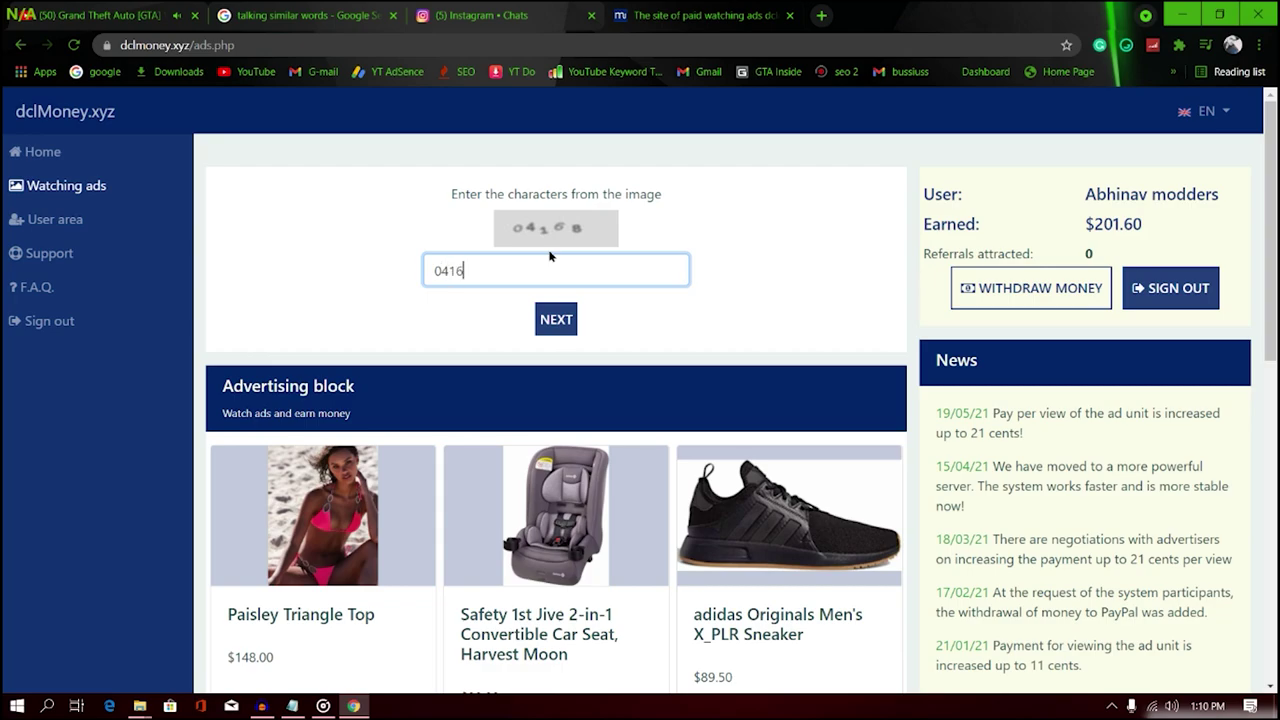
key("Return")
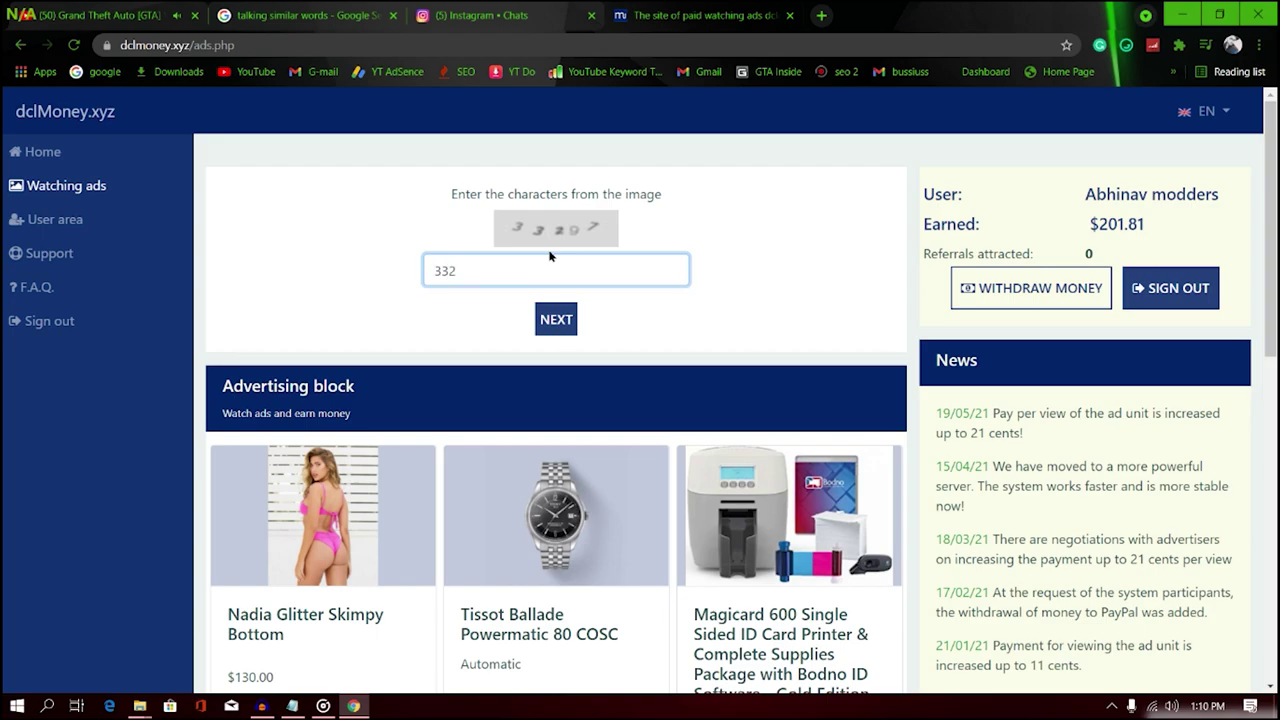
type("33297")
key("Return")
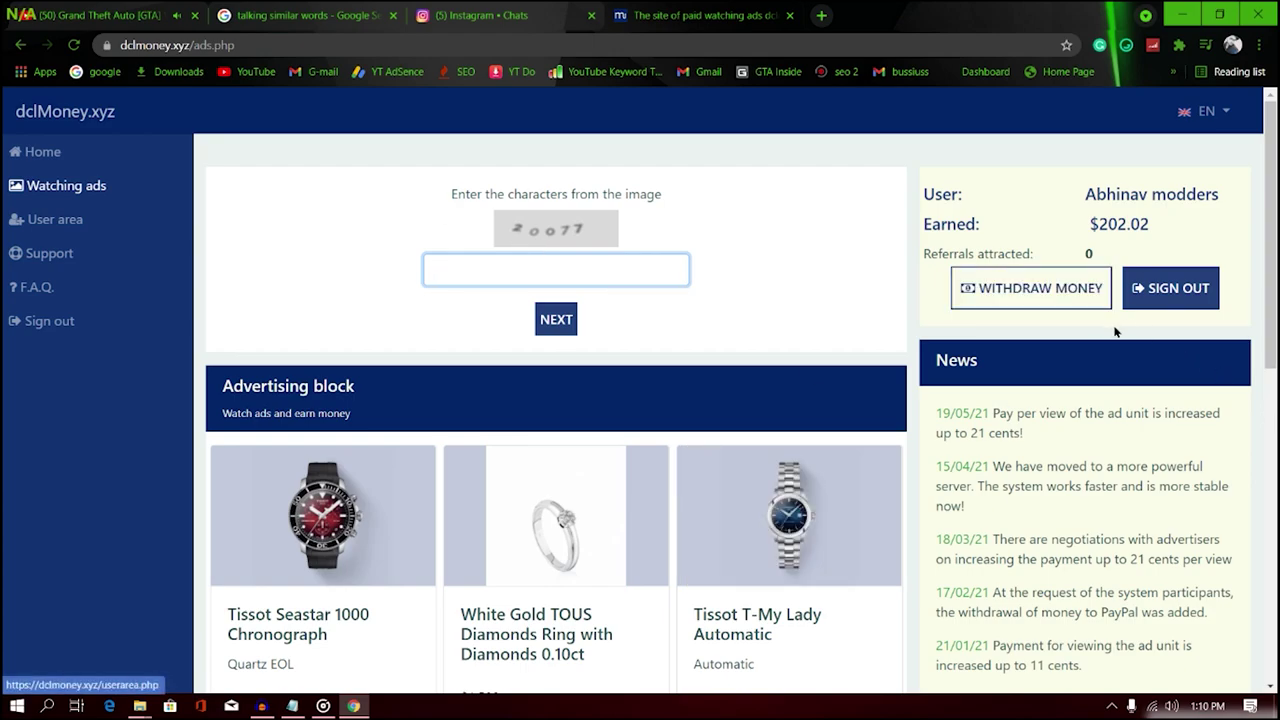
left_click_drag(1090, 225, 1157, 231)
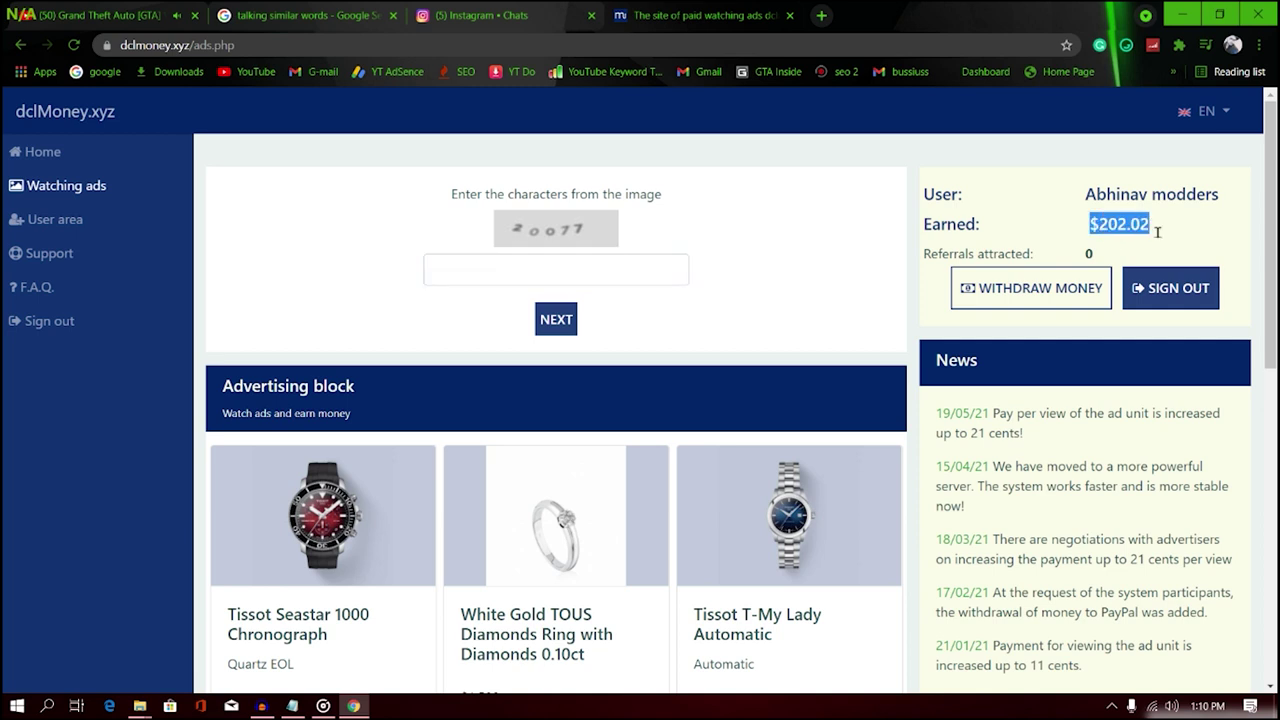
left_click(1150, 226)
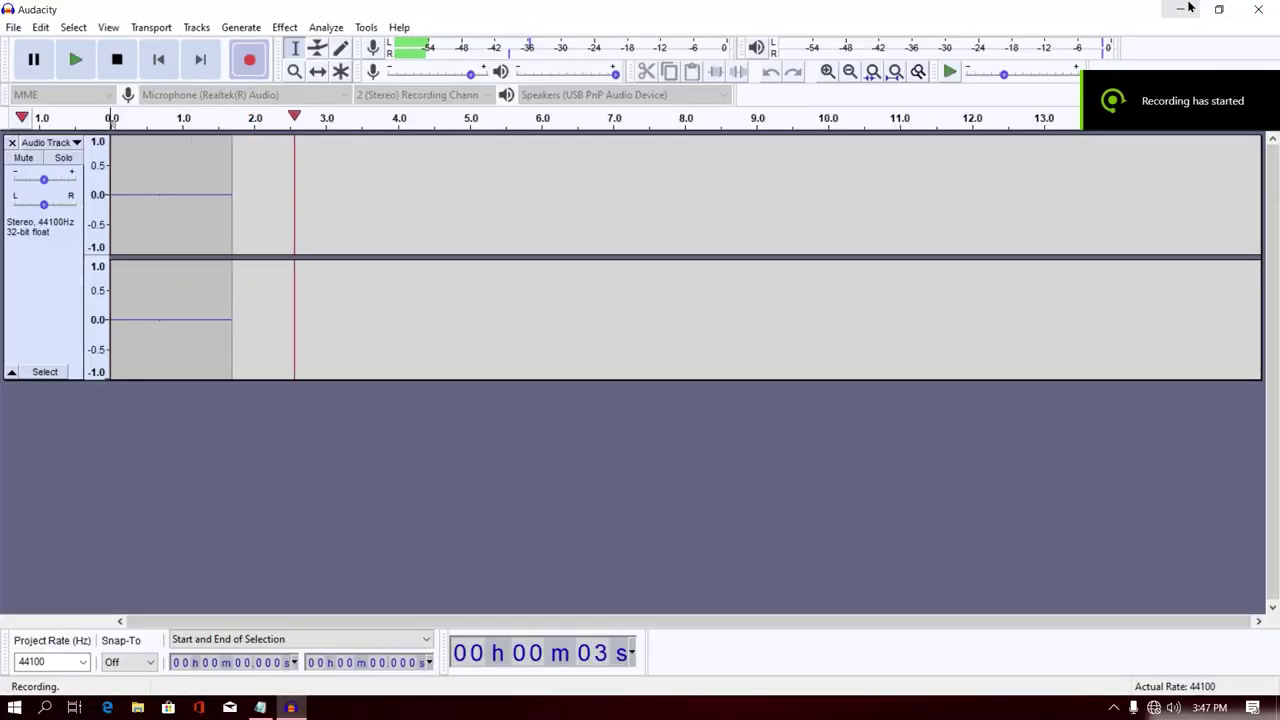
Step: Minimise the Audacity recording window to reach the three mod archives on the desktop
left_click(1178, 7)
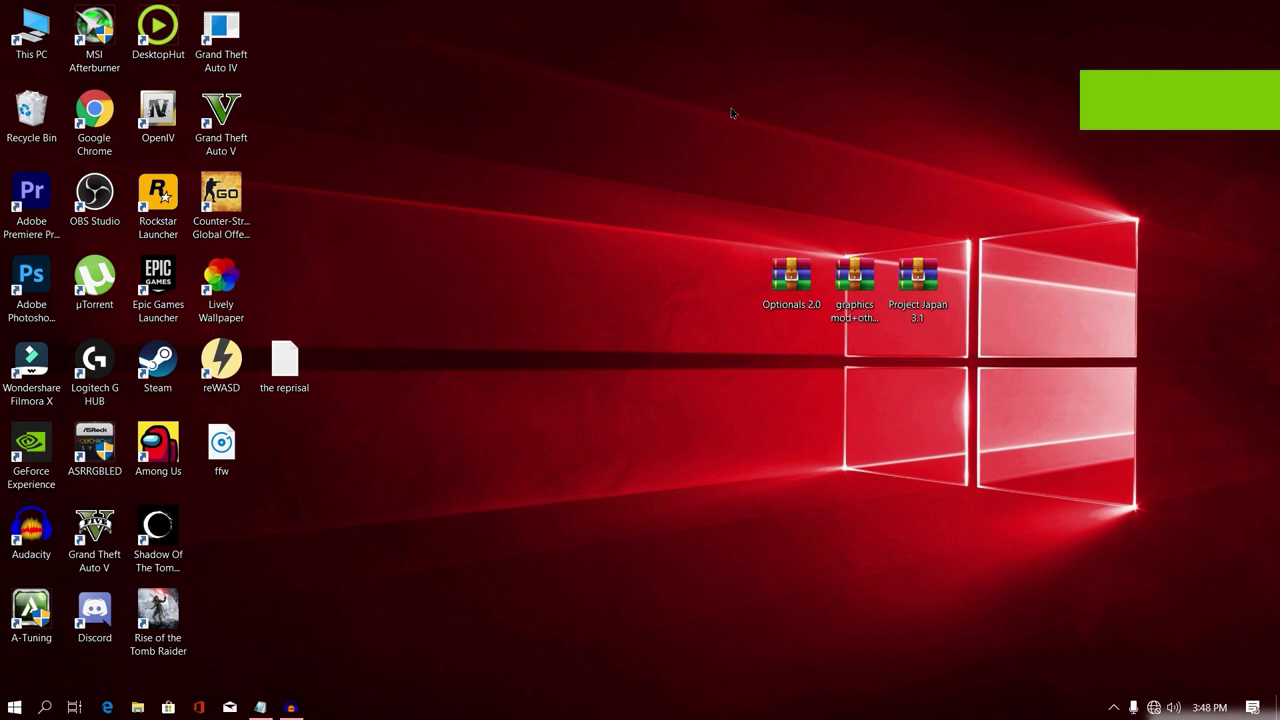
left_click_drag(698, 199, 991, 390)
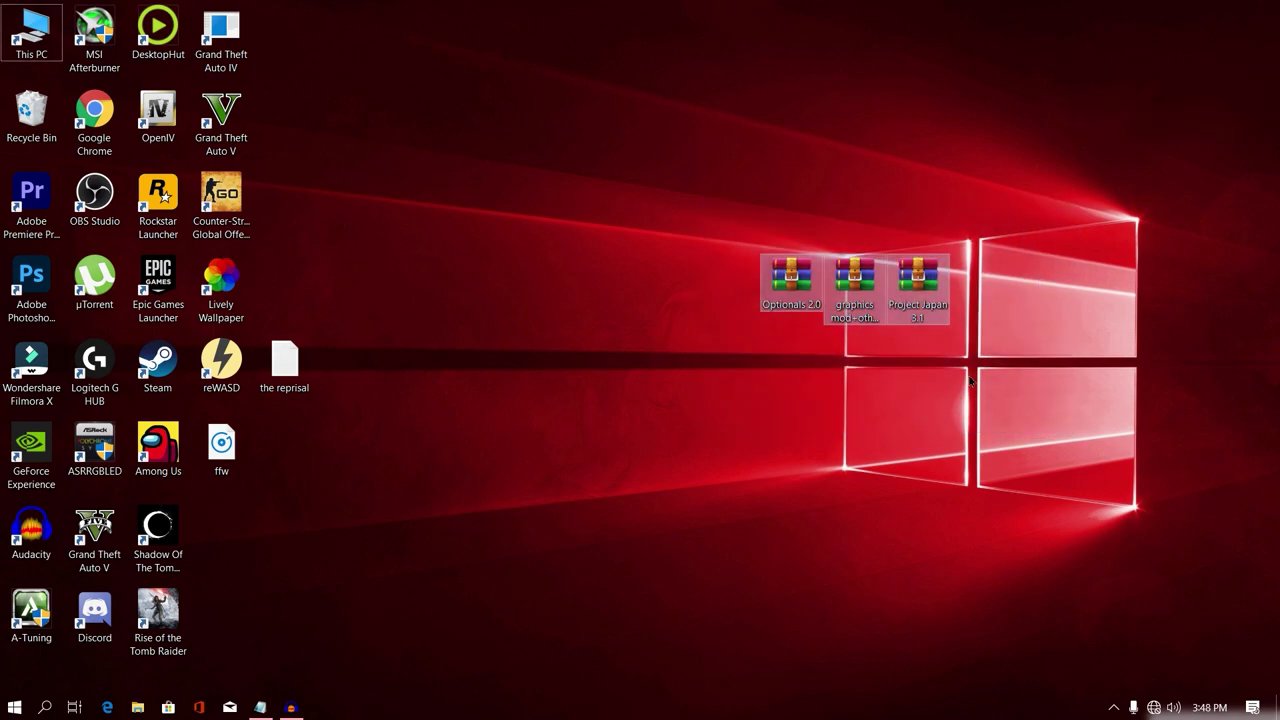
left_click(872, 265)
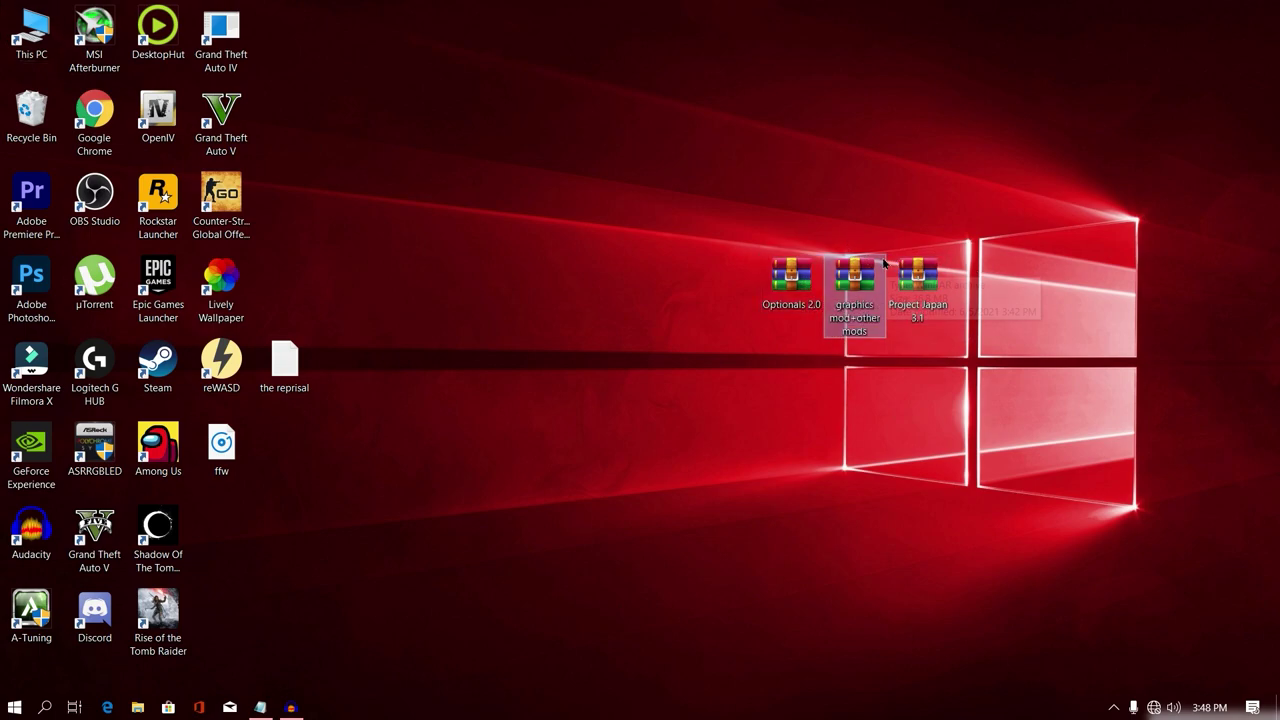
left_click(916, 290)
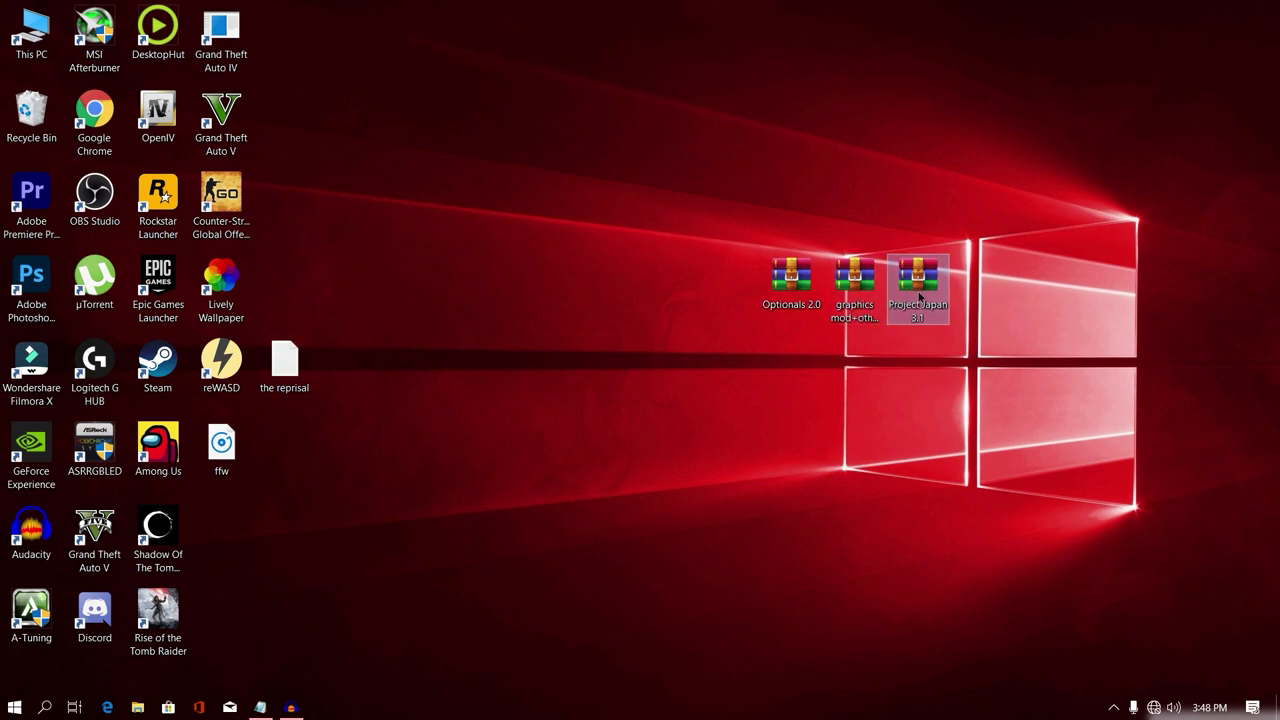
Step: Extract the Optionals 2.0 archive into an Optionals 2.0 folder on the desktop
left_click(797, 288)
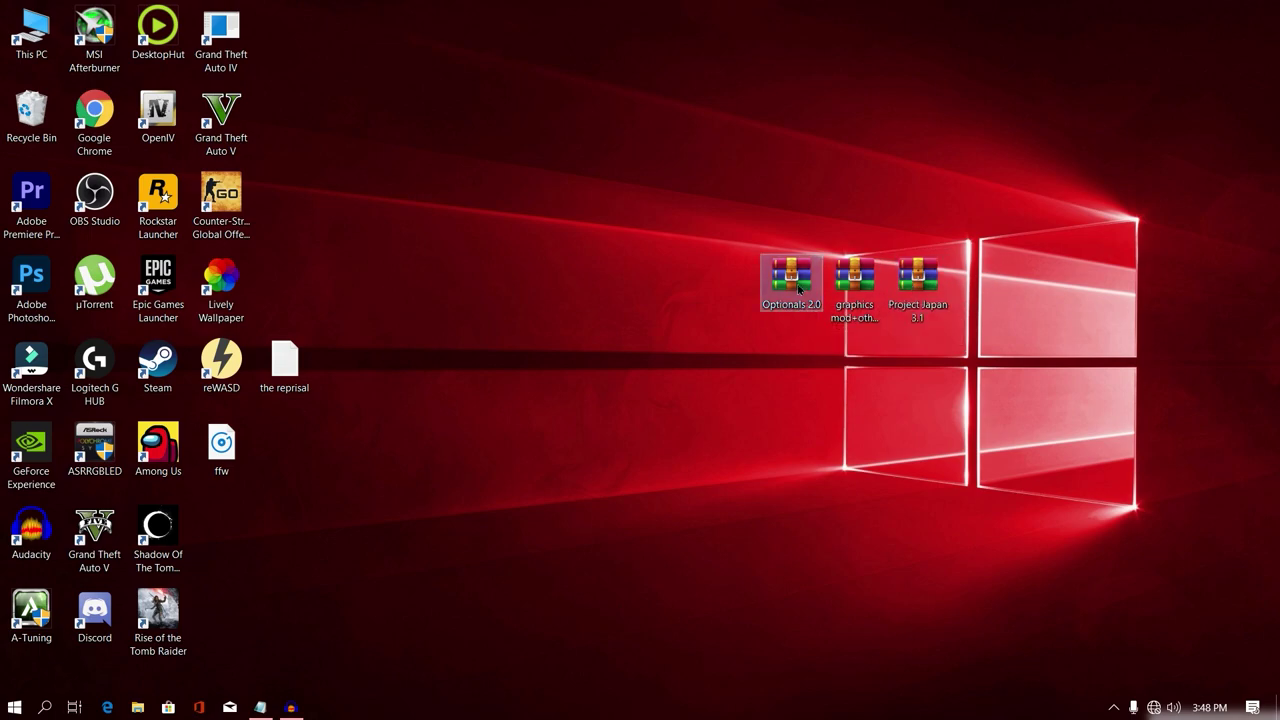
right_click(797, 288)
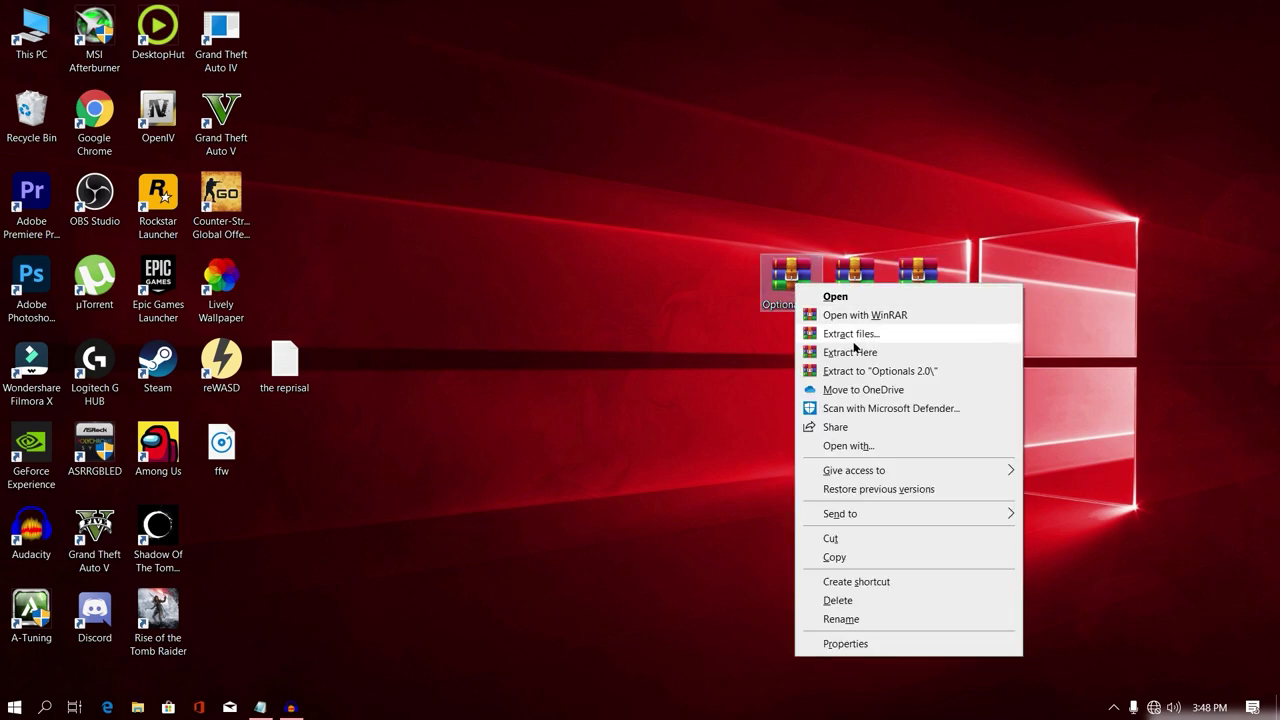
left_click(854, 338)
key("Return")
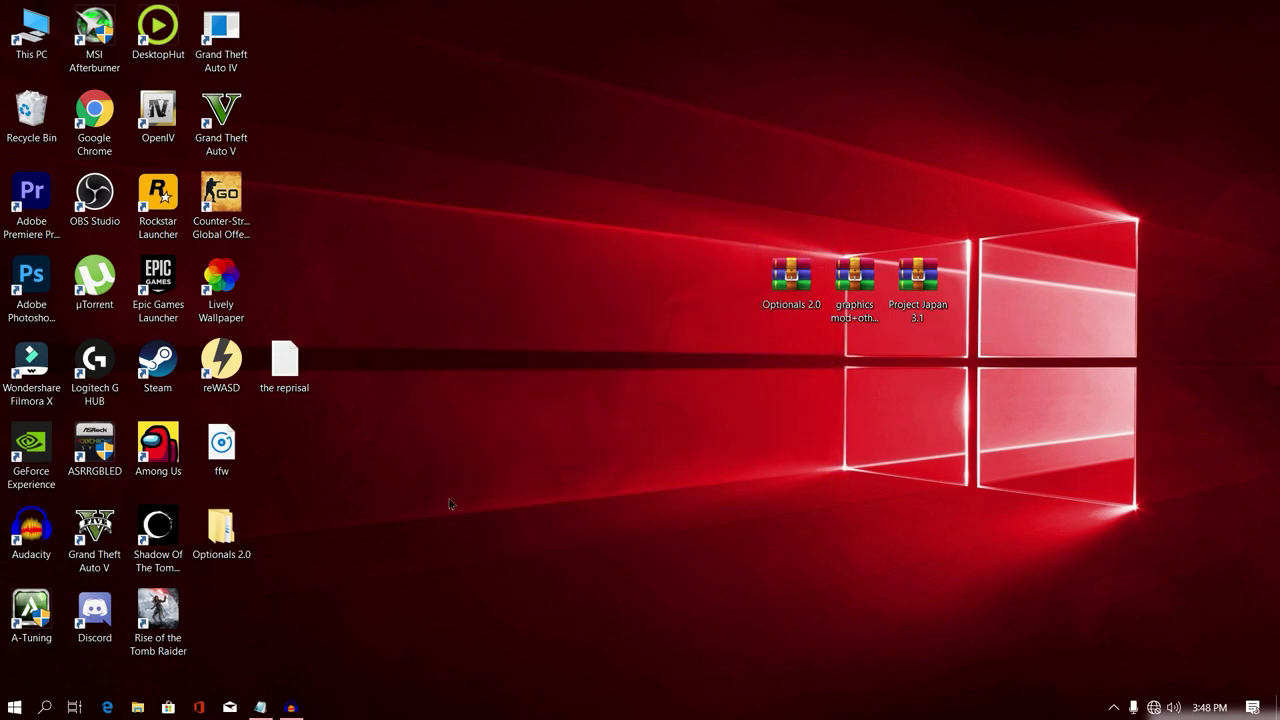
Step: Open the extracted Optionals 2.0 folder and, beside it, the GTA-SanAndreas game folder within Games on Local Disk (E:)
double_click(196, 531)
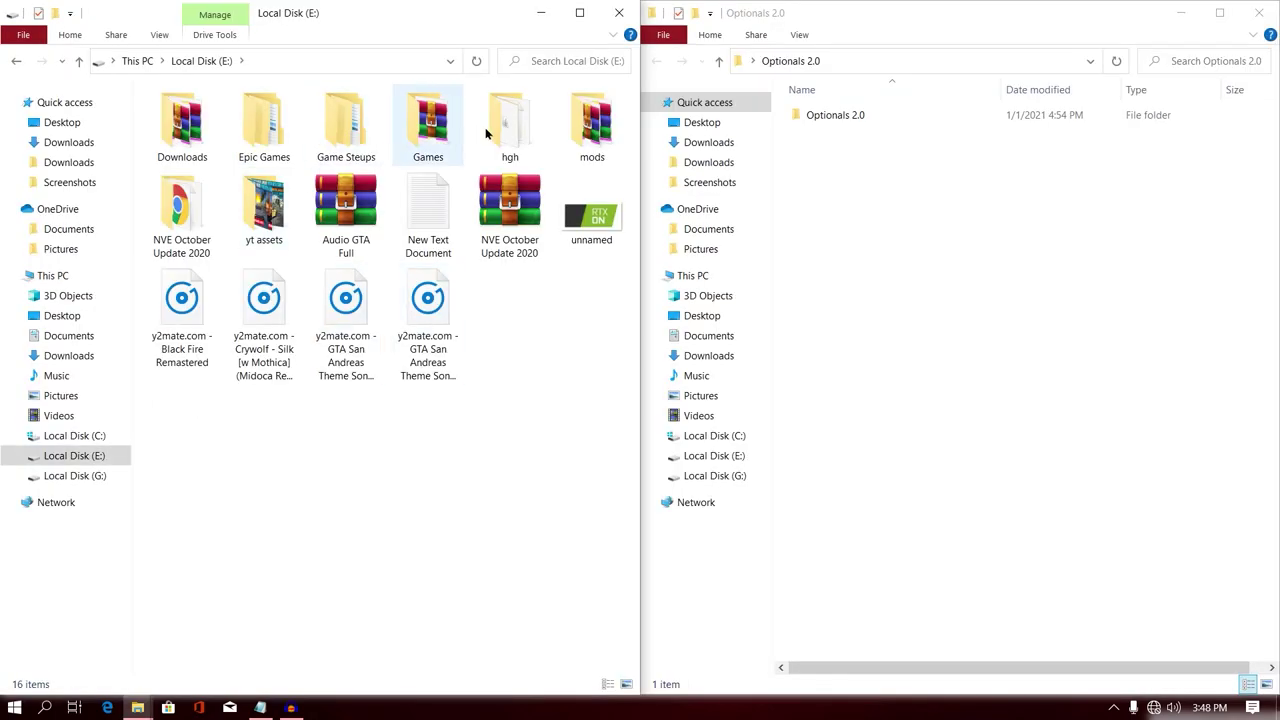
double_click(429, 120)
double_click(290, 118)
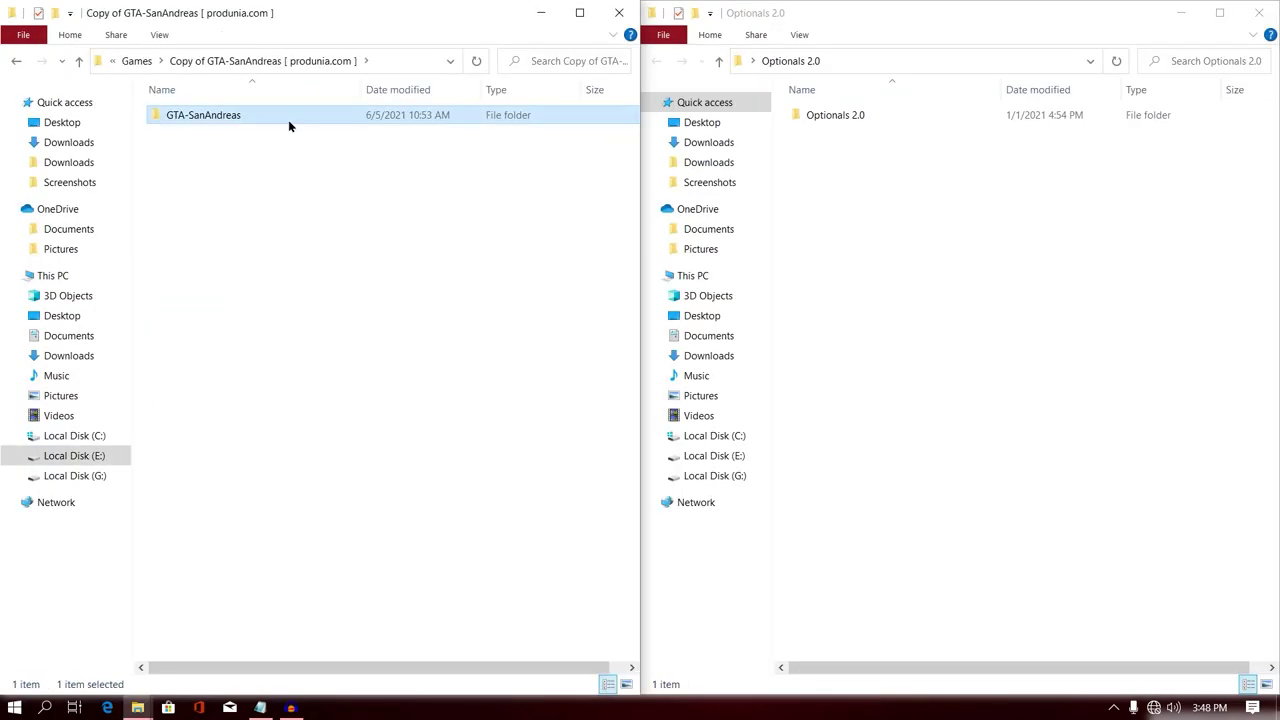
double_click(289, 118)
Step: Open the Cleo, Asi loader, Modloader+More folder inside the nested Optionals 2.0 folders
double_click(833, 116)
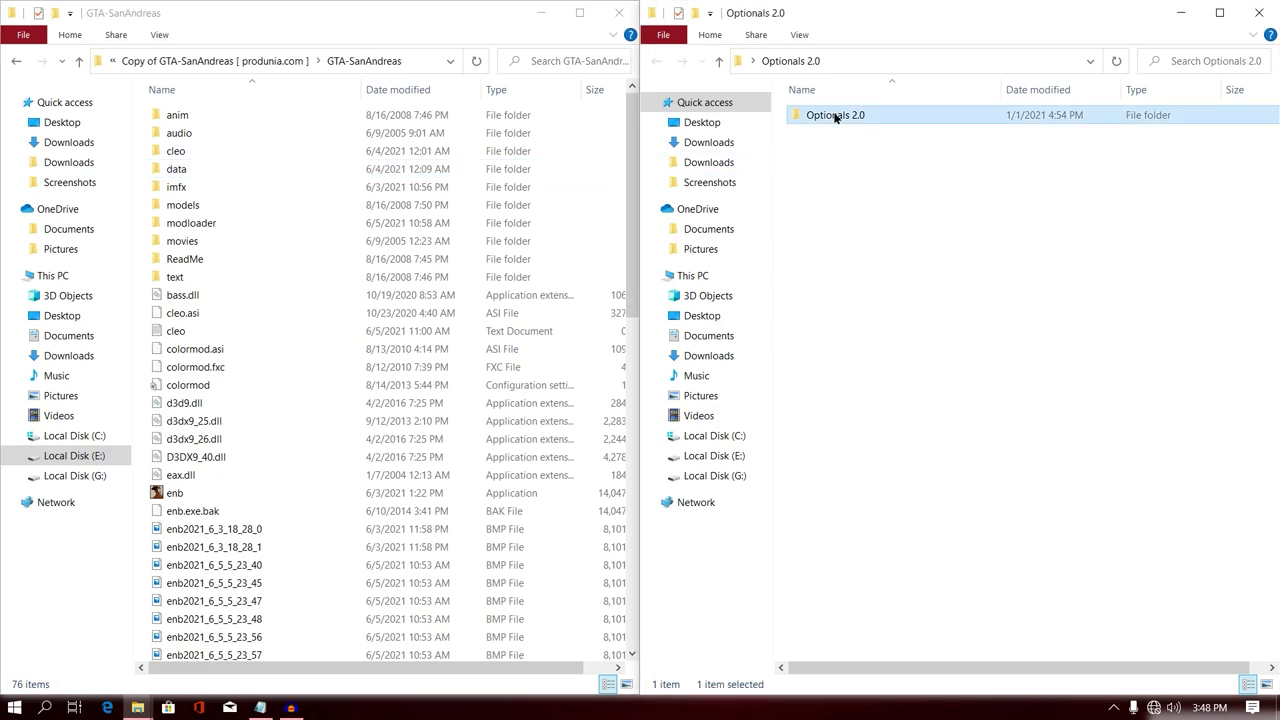
double_click(831, 115)
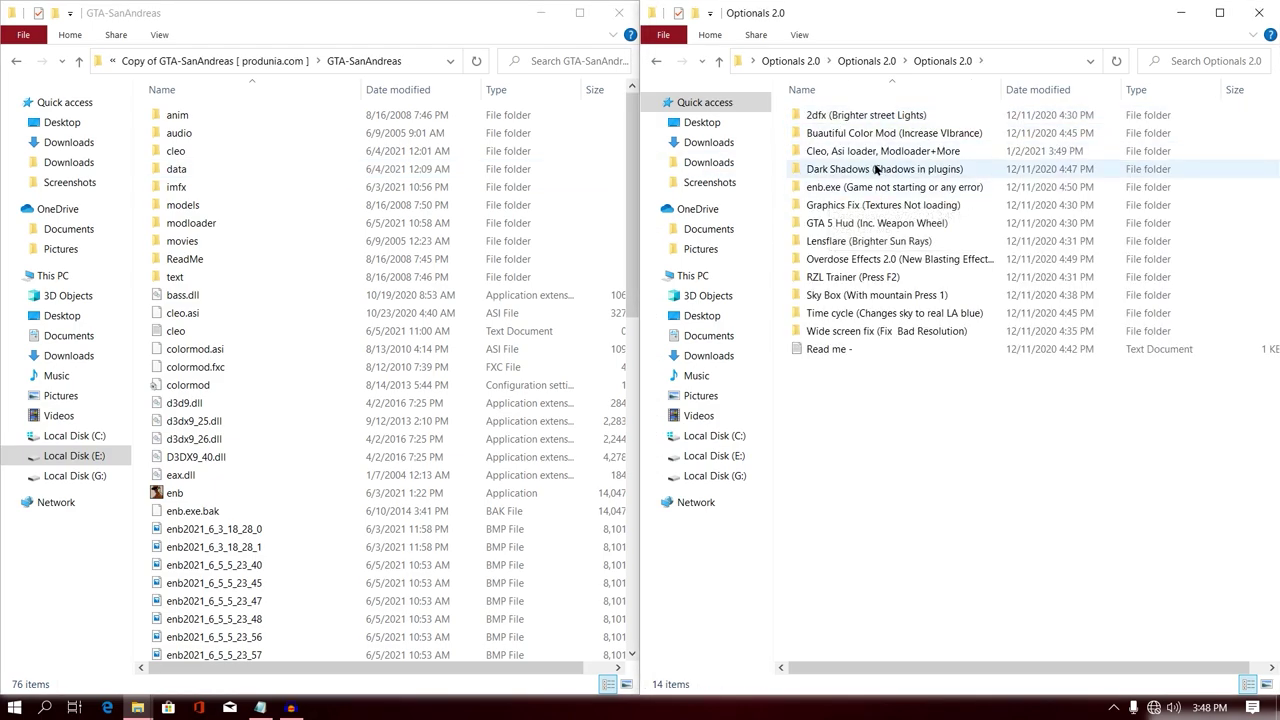
double_click(863, 151)
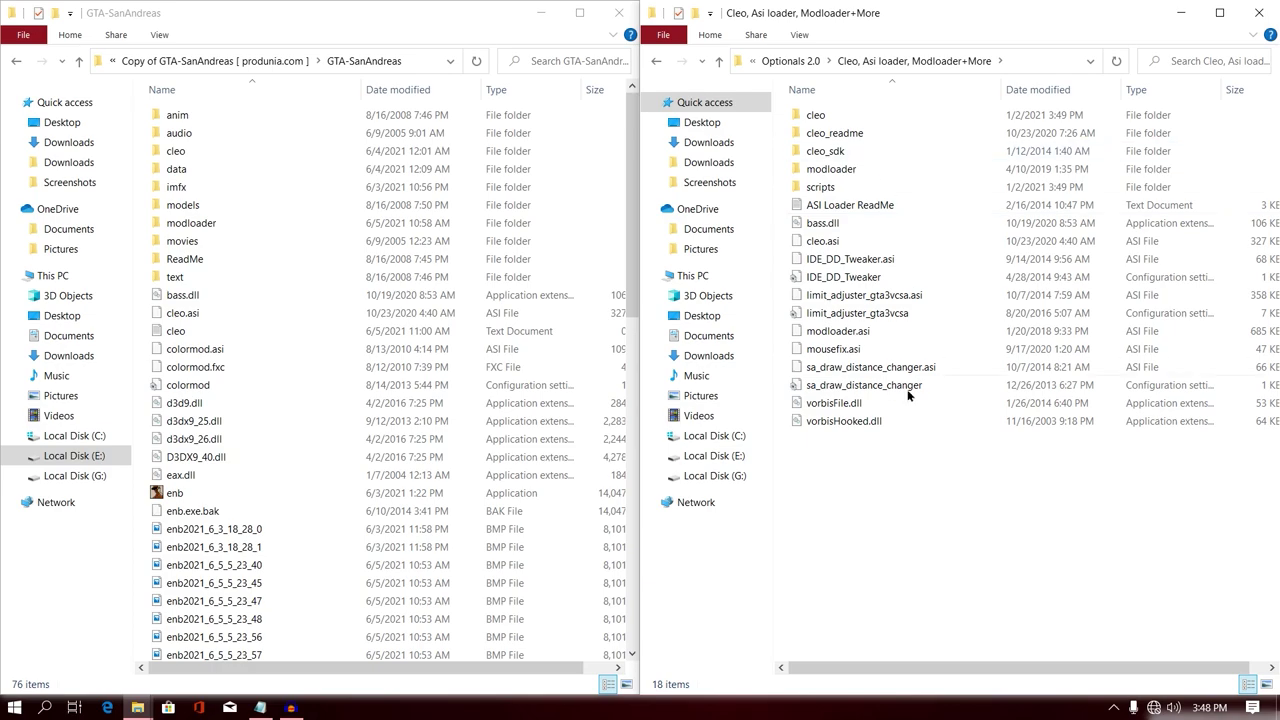
Step: Copy the cleo and modloader folders, bass.dll, cleo.asi, both IDE_DD_Tweaker files, modloader.asi, vorbisFile.dll and vorbisHooked.dll into the GTA-SanAndreas folder
left_click(852, 117)
left_click(837, 172, "ctrl")
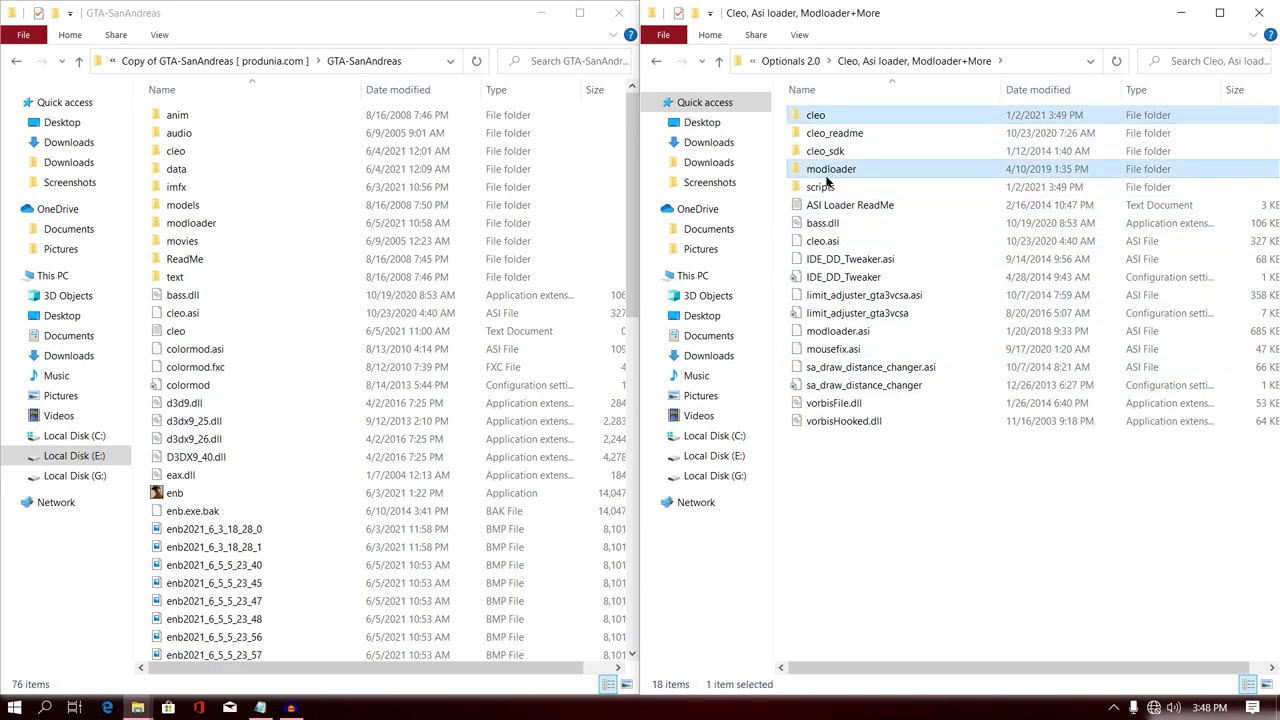
left_click(824, 226, "ctrl")
left_click(823, 241, "ctrl")
left_click(838, 260, "ctrl")
left_click(842, 278, "ctrl")
left_click(838, 331, "ctrl")
left_click(834, 403, "ctrl")
left_click(836, 420, "ctrl")
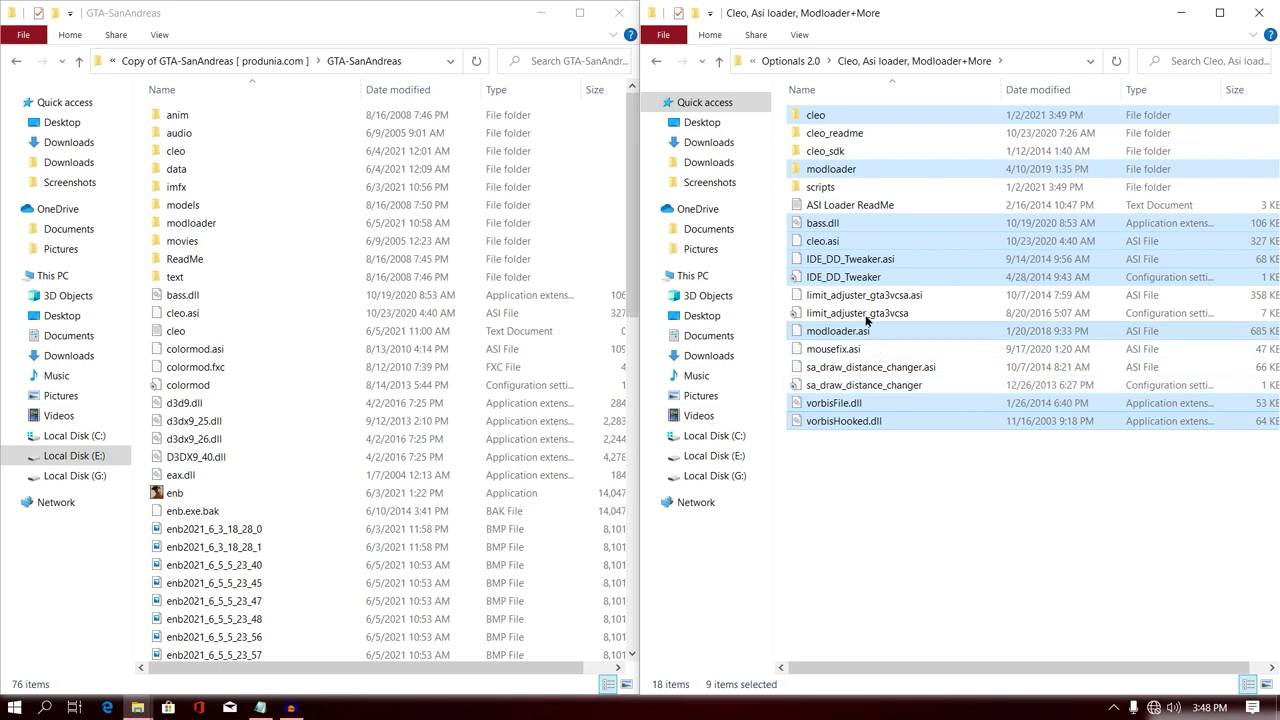
left_click_drag(890, 262, 556, 392)
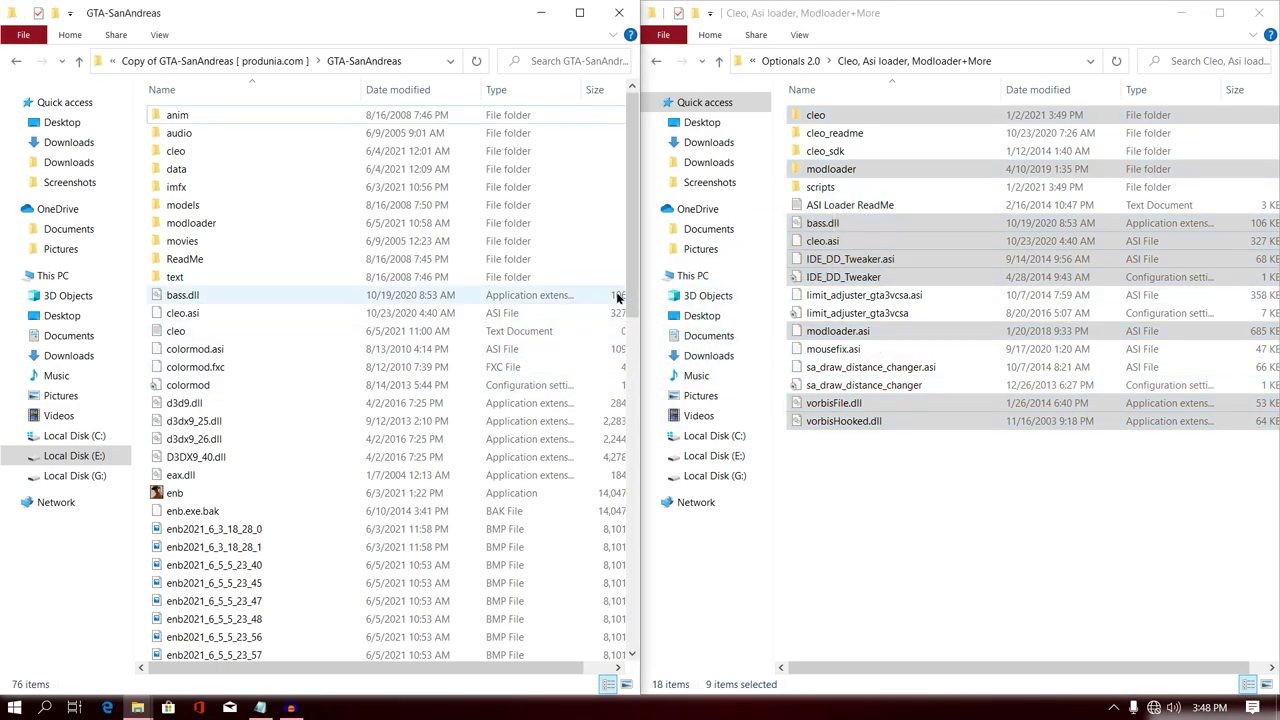
left_click(589, 259)
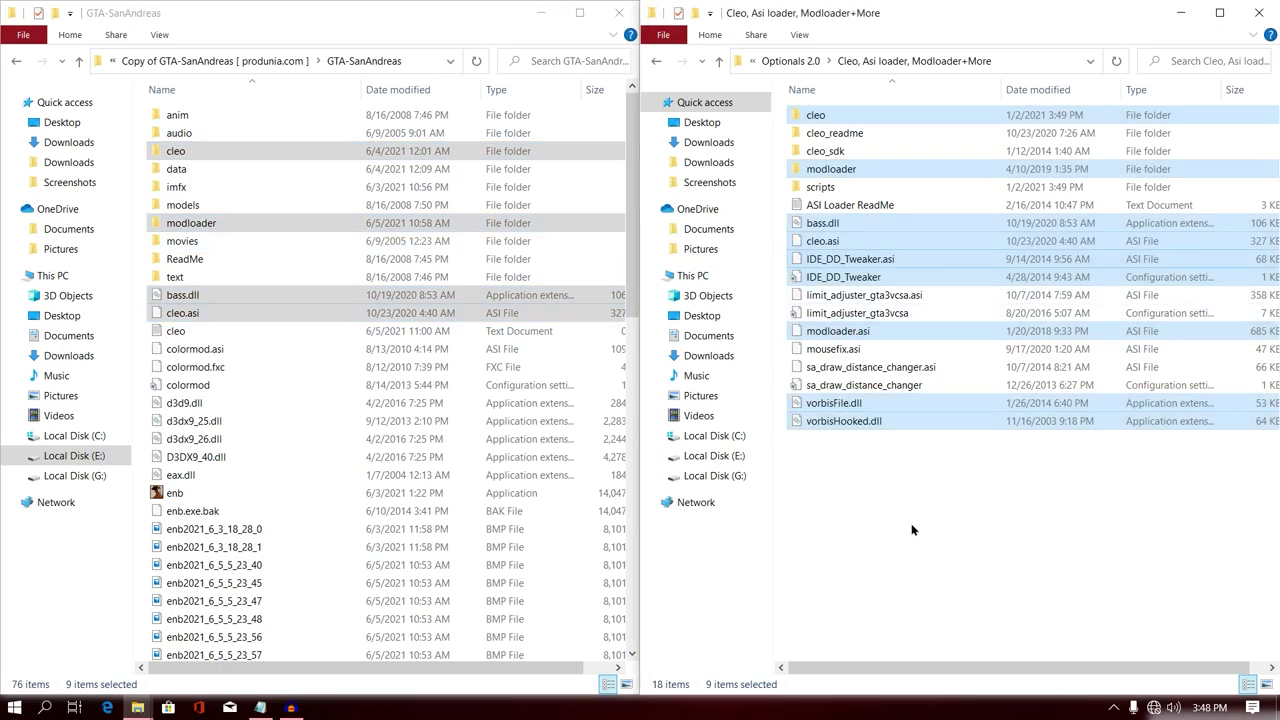
Step: Copy the three streammemfix ASI files from Graphics Fix (Textures Not loading) into the GTA-SanAndreas folder, replacing the existing files
key("alt+Left")
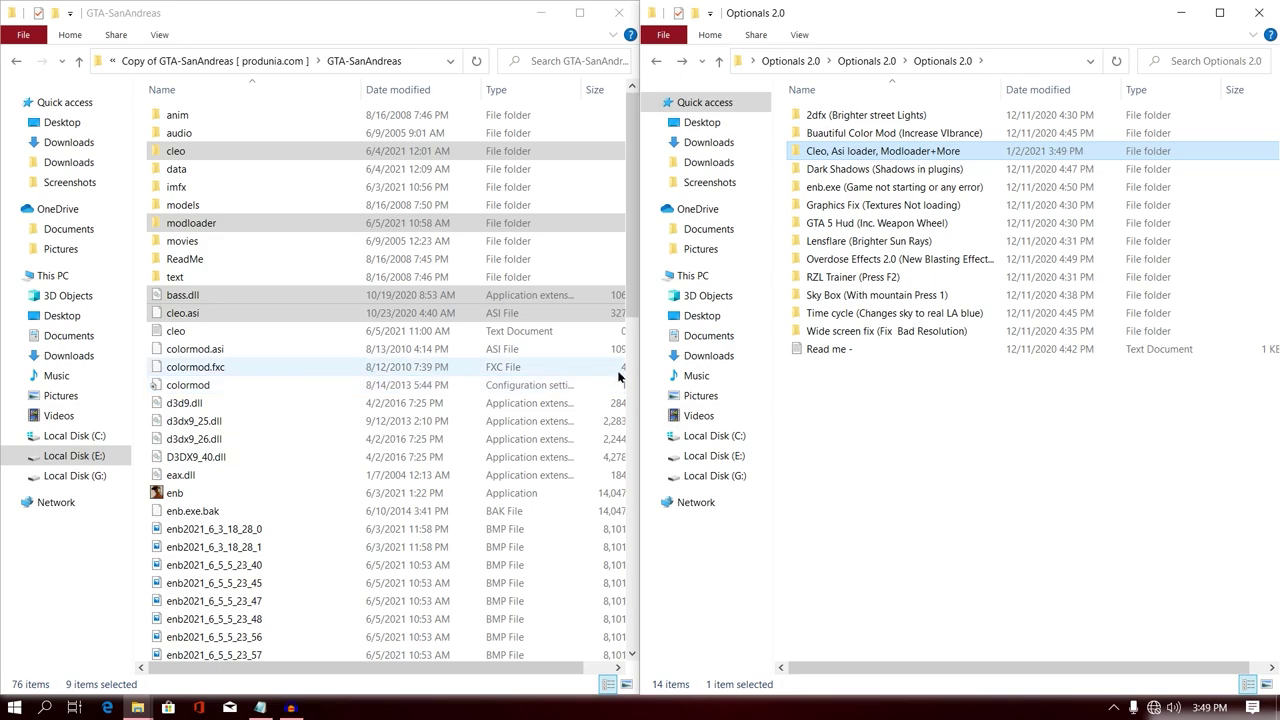
double_click(829, 208)
left_click(866, 153)
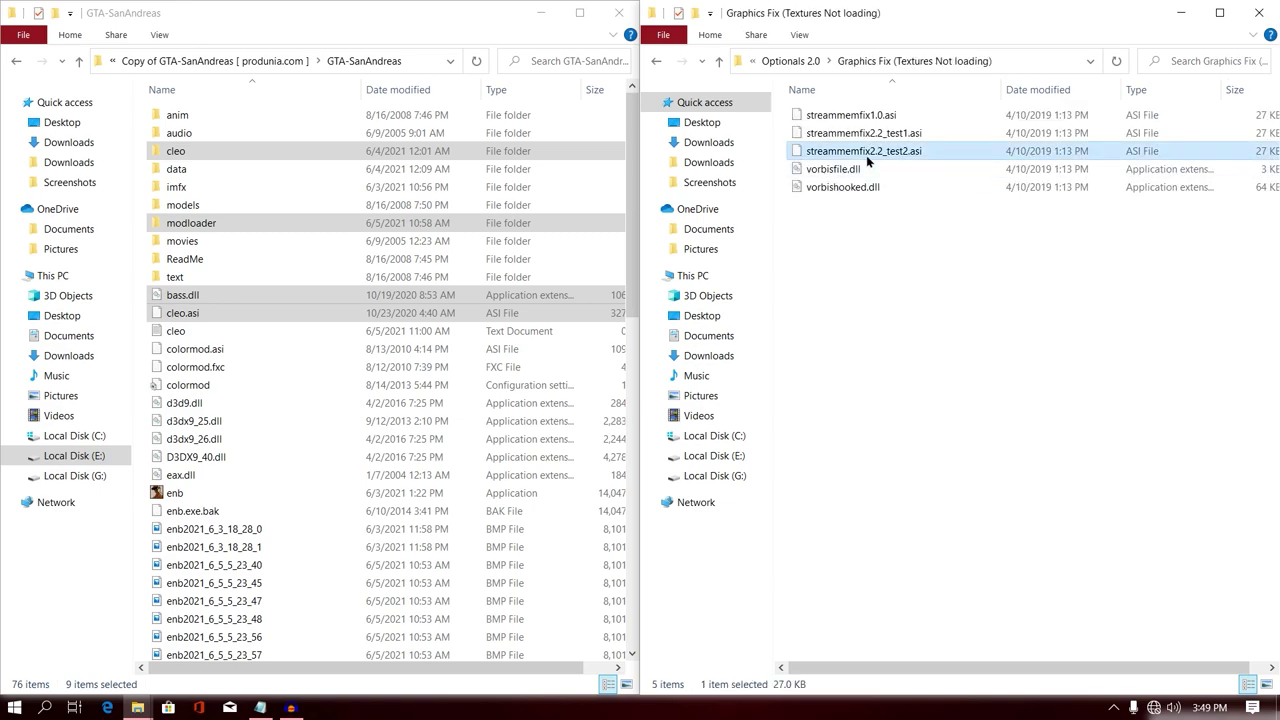
left_click(849, 117, "shift")
left_click_drag(849, 117, 410, 380)
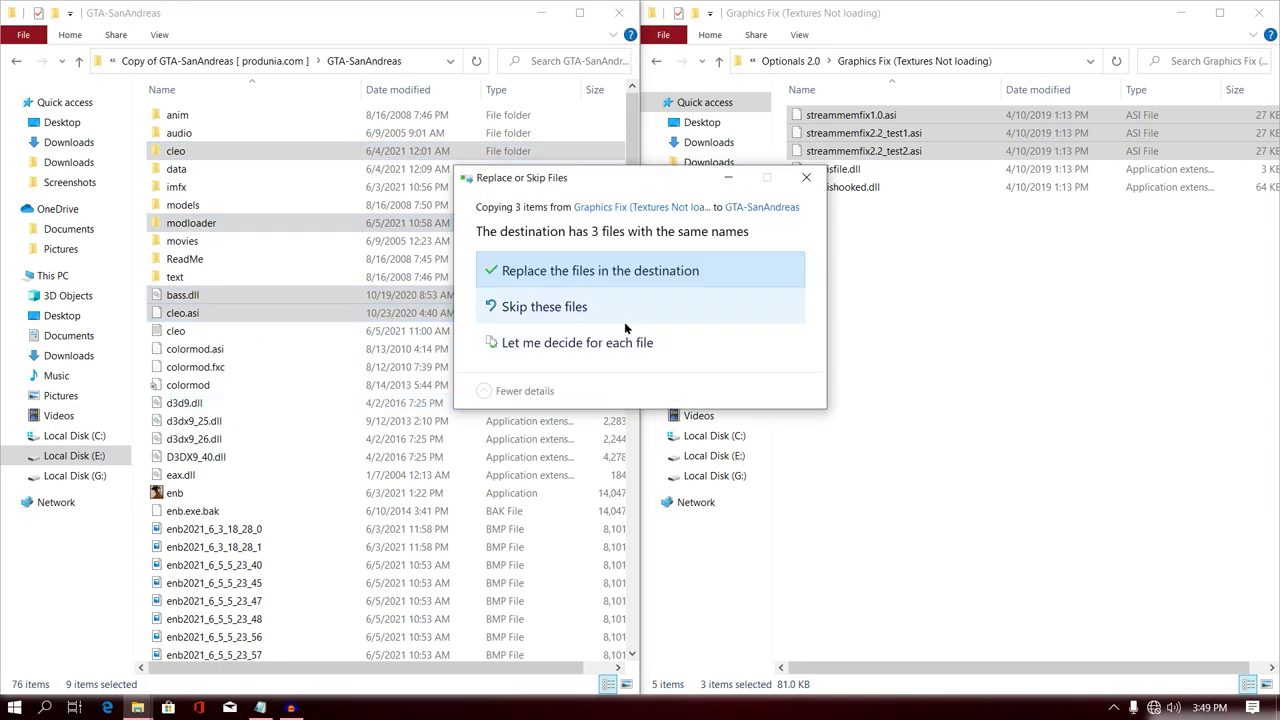
left_click(600, 273)
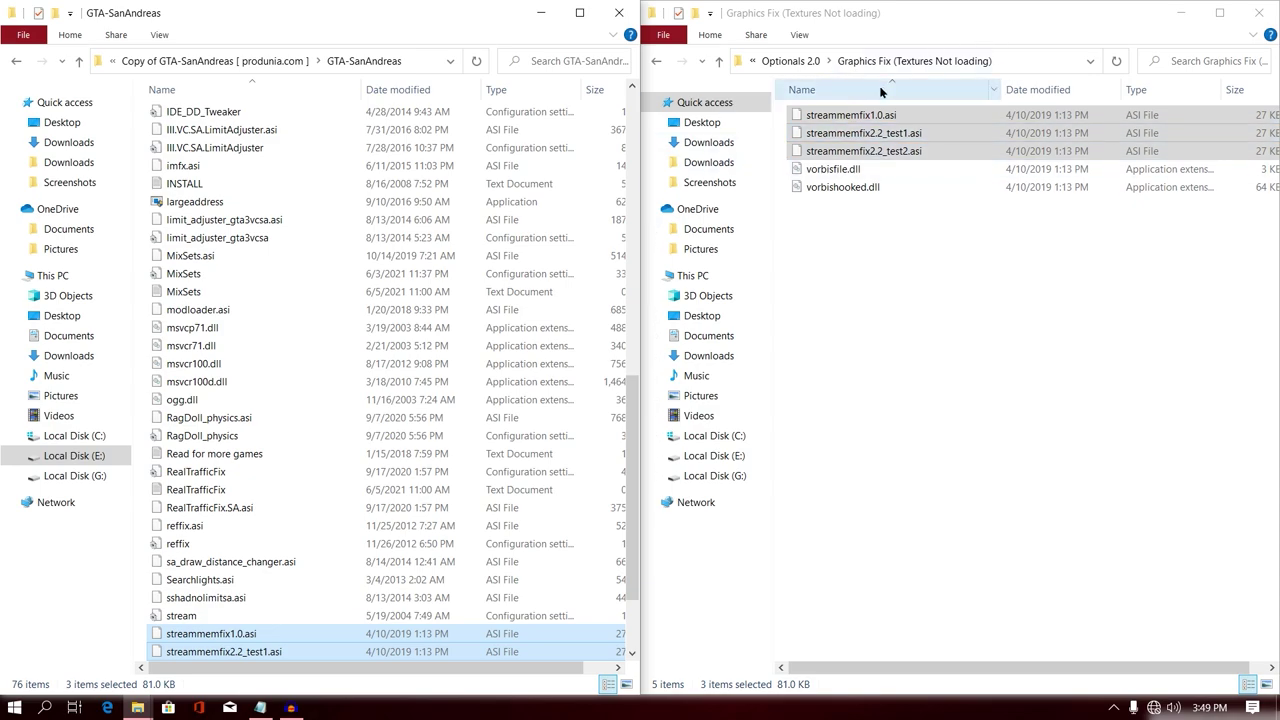
left_click(950, 512)
right_click(940, 487)
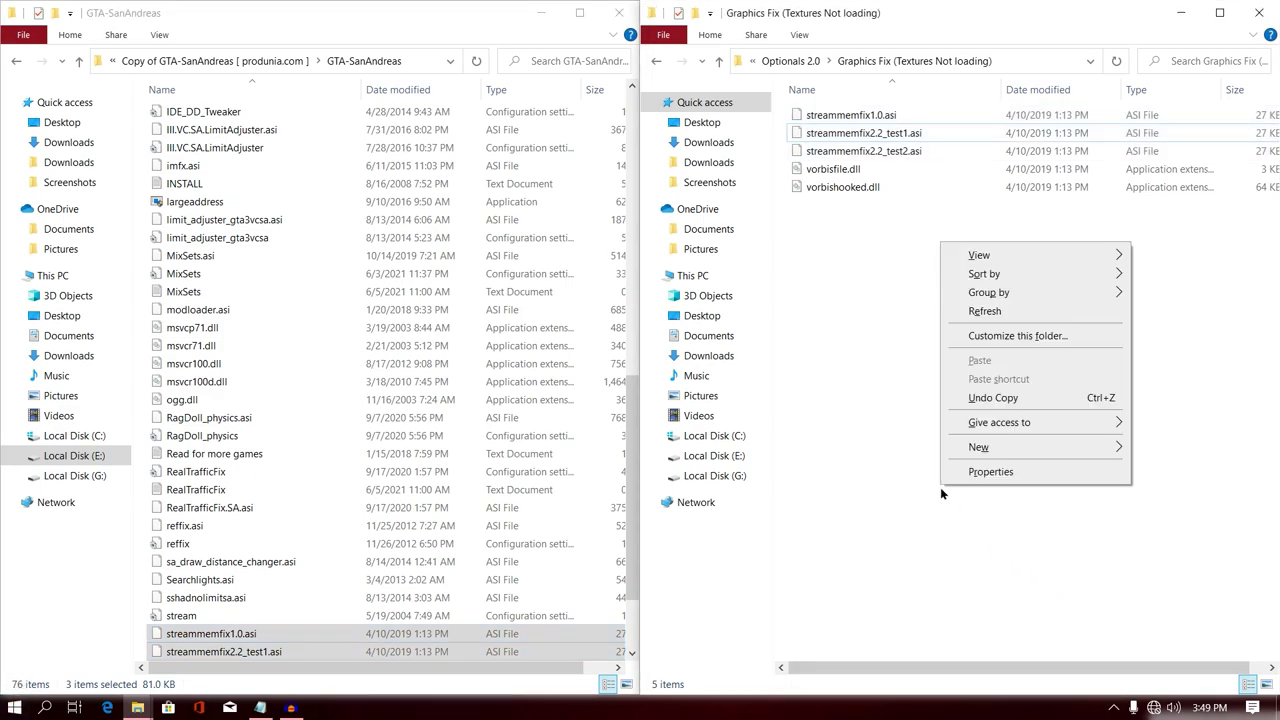
left_click(974, 311)
right_click(970, 305)
left_click(1012, 376)
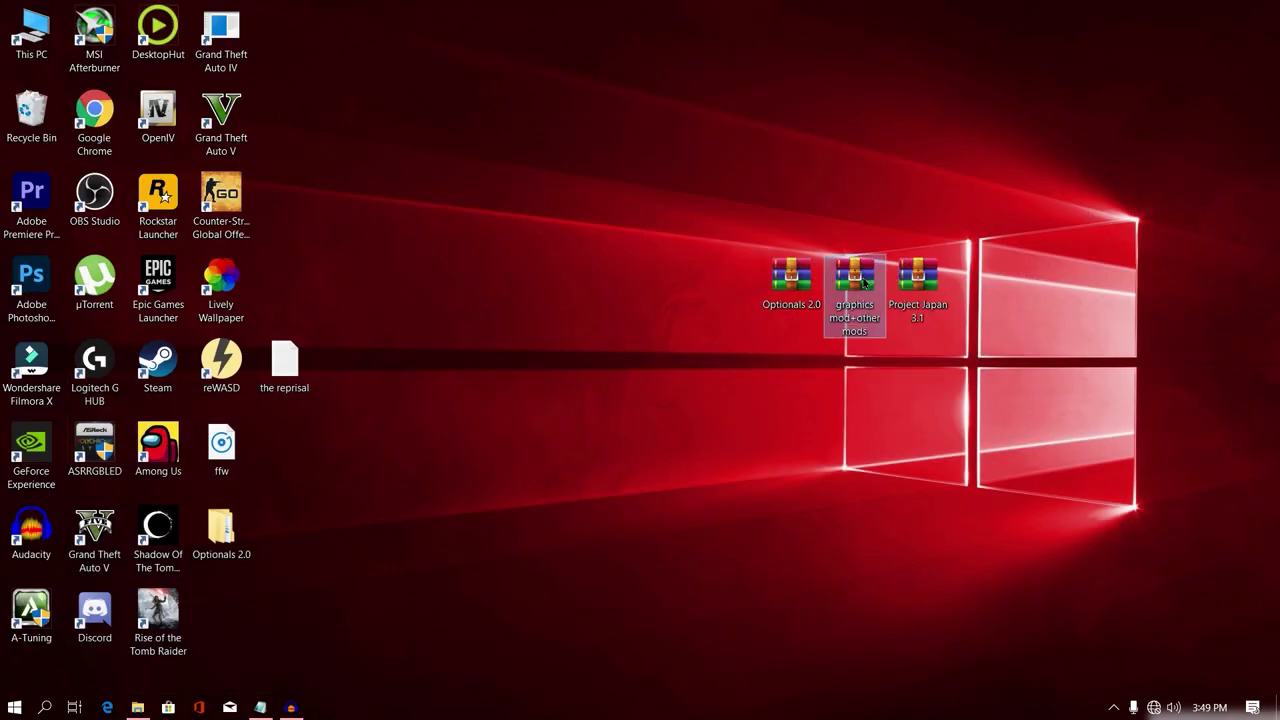
Step: Extract the graphics mod+other mods archive to the desktop and open its inner folder beside the GTA-SanAndreas folder
right_click(849, 290)
left_click(925, 338)
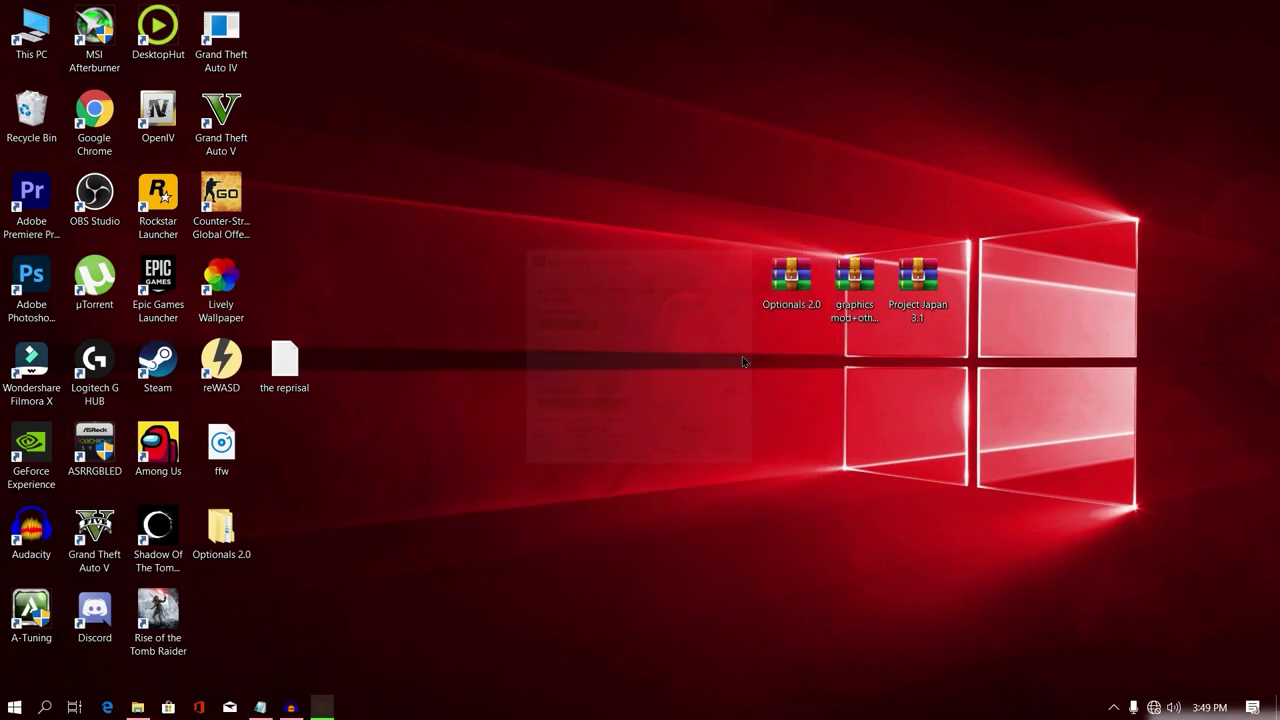
double_click(221, 625)
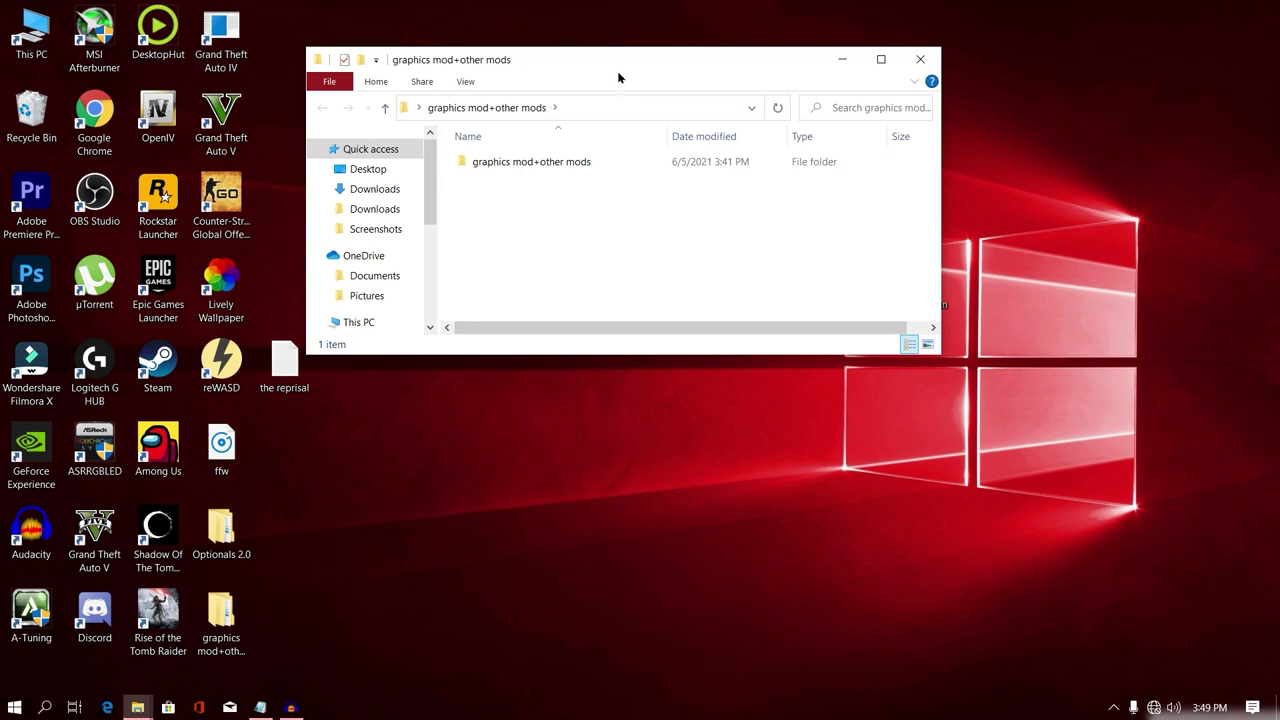
left_click_drag(617, 63, 1279, 243)
left_click(123, 230)
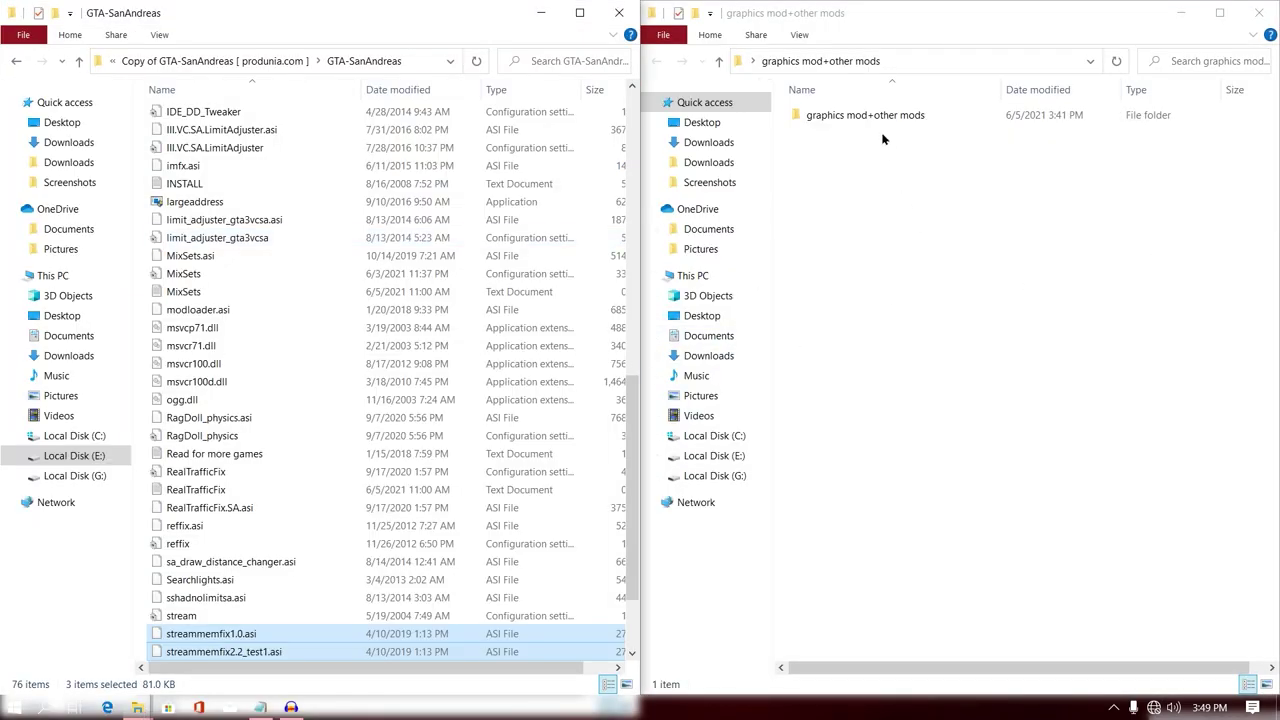
double_click(862, 115)
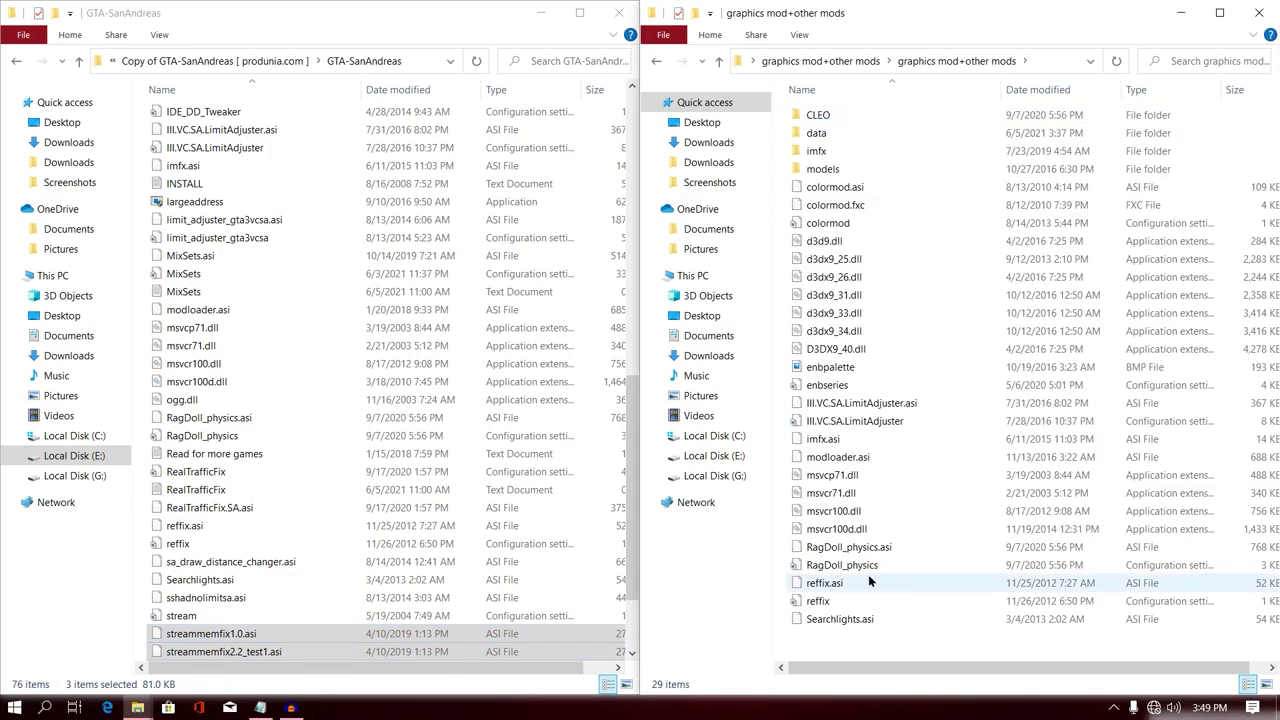
Step: Copy everything from the graphics mod+other mods folder into the GTA-SanAndreas folder, replacing the existing files, and close the source folder
key("ctrl+a")
left_click_drag(905, 387, 505, 580)
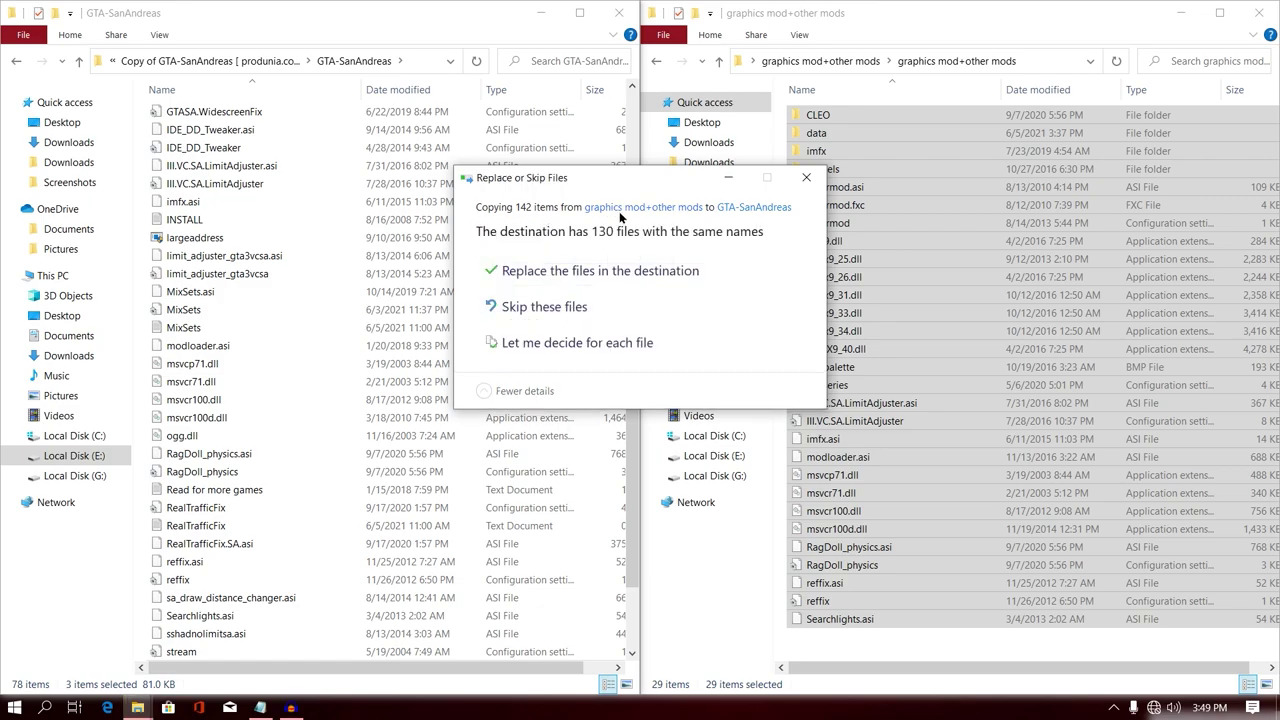
left_click(649, 270)
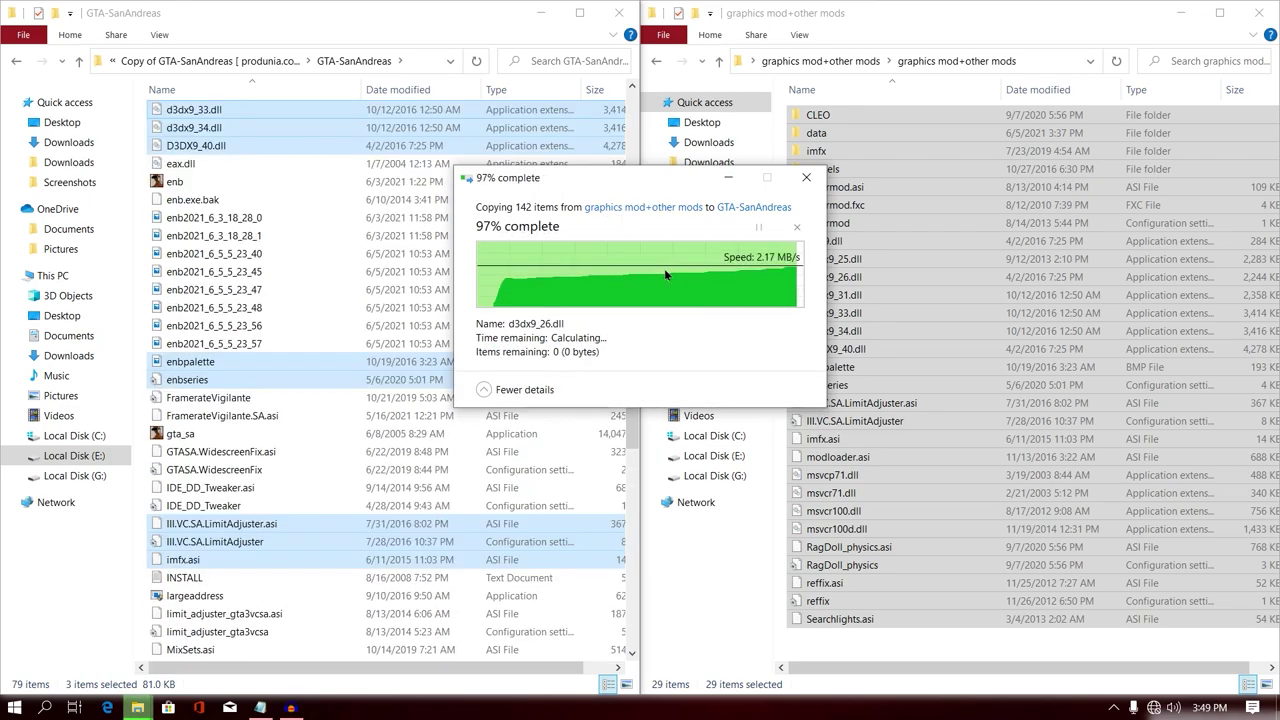
left_click(1262, 14)
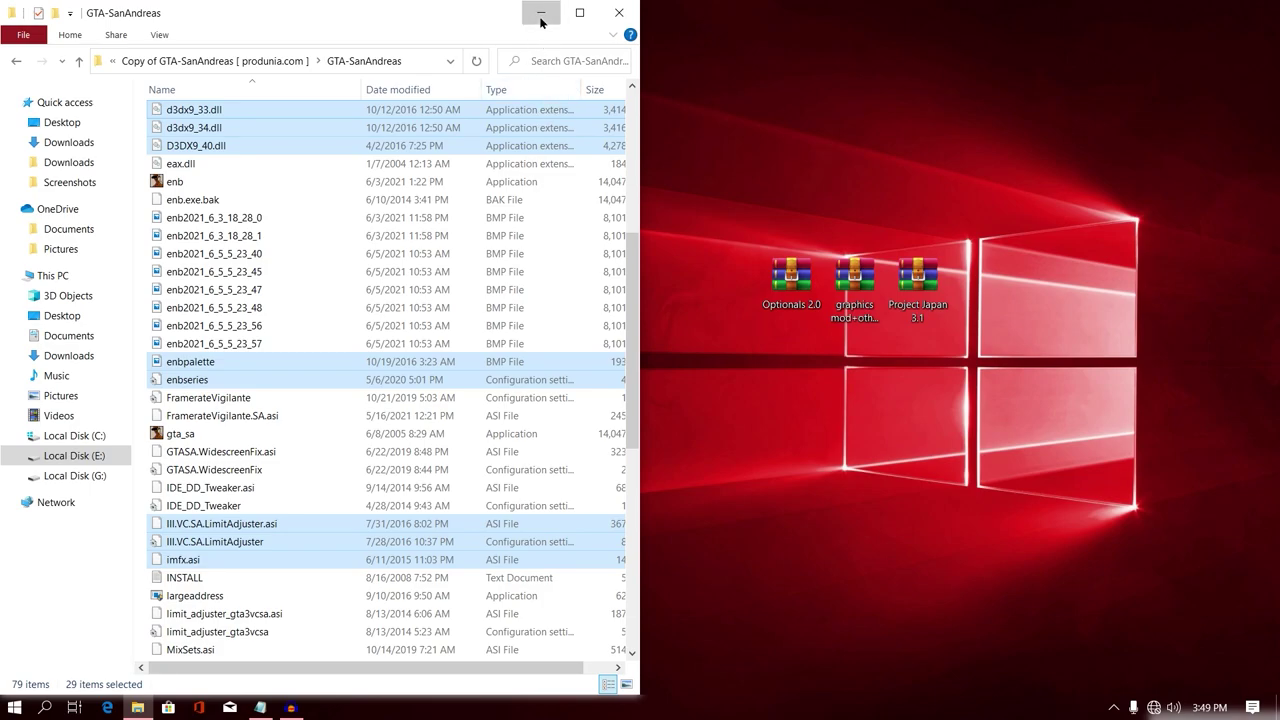
Step: Minimize the GTA-SanAndreas folder and extract the Project Japan 3.1 archive to the desktop
left_click(540, 17)
right_click(921, 279)
left_click(958, 336)
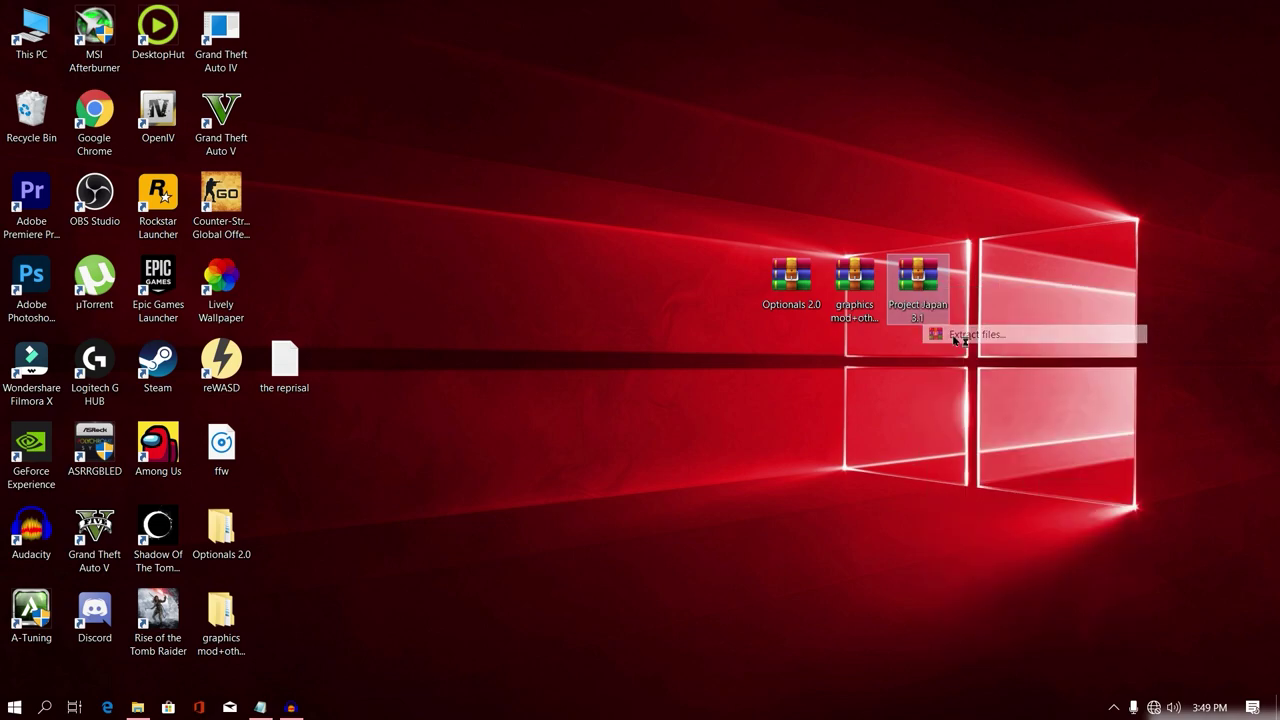
key("Return")
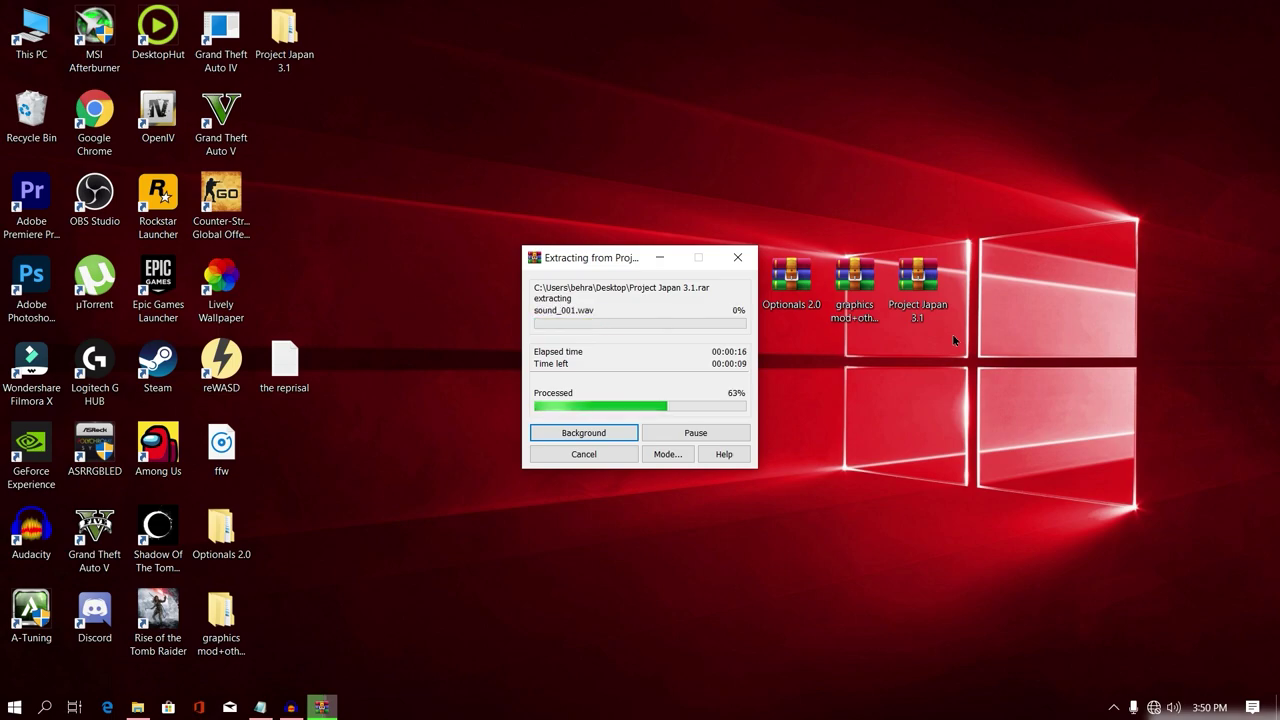
Step: Beside the GTA-SanAndreas folder, open the extracted Project Japan 3.1 folder down to Mod, GTA San Andreas, Modloader
double_click(284, 30)
key("super+Right")
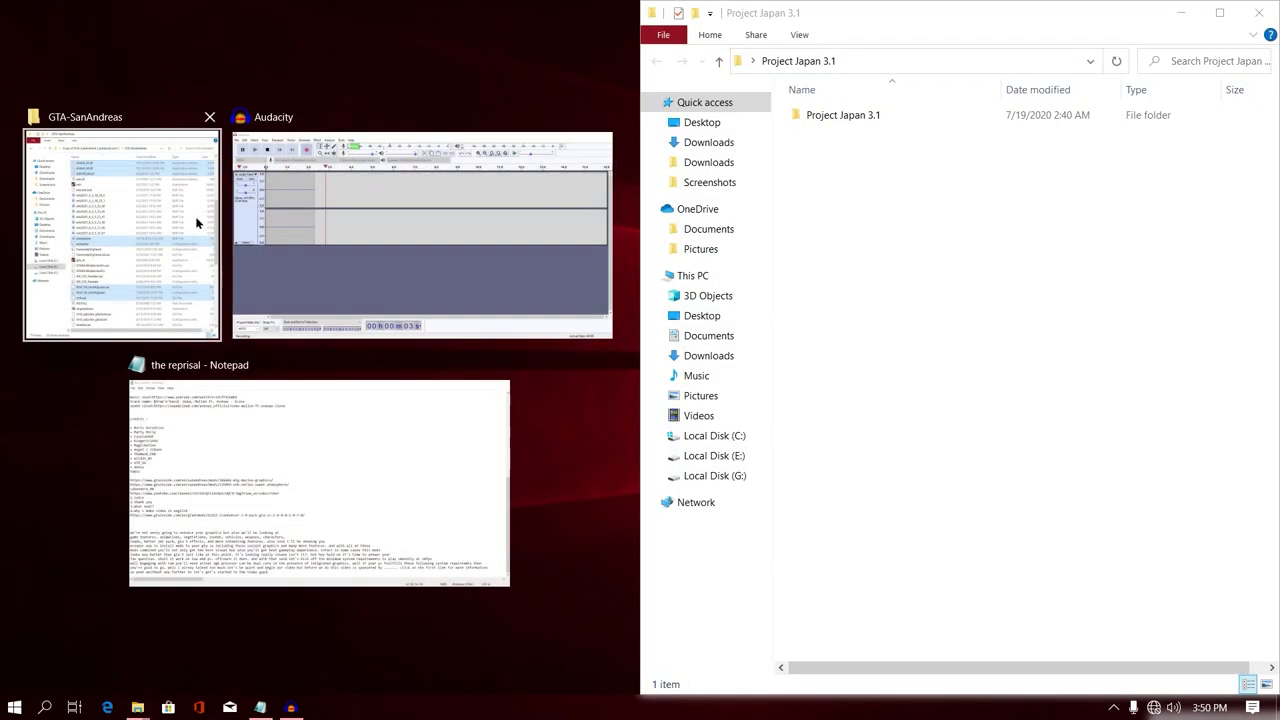
left_click(165, 208)
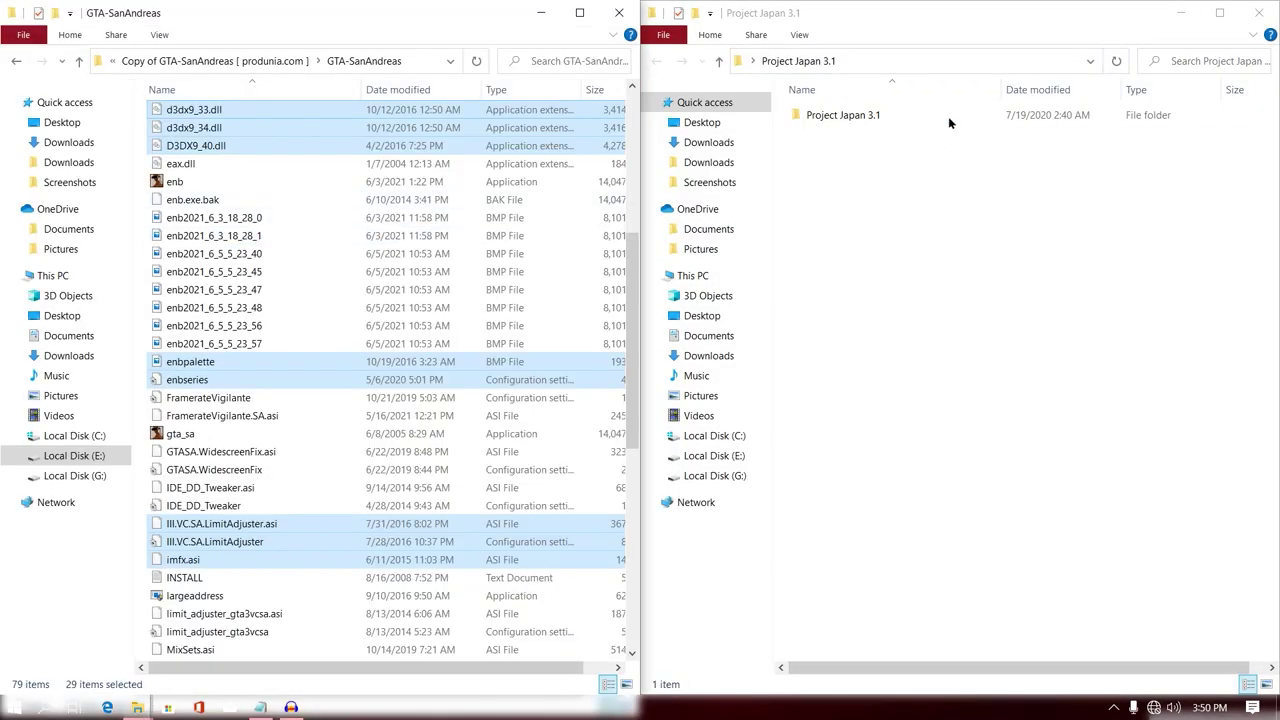
double_click(876, 115)
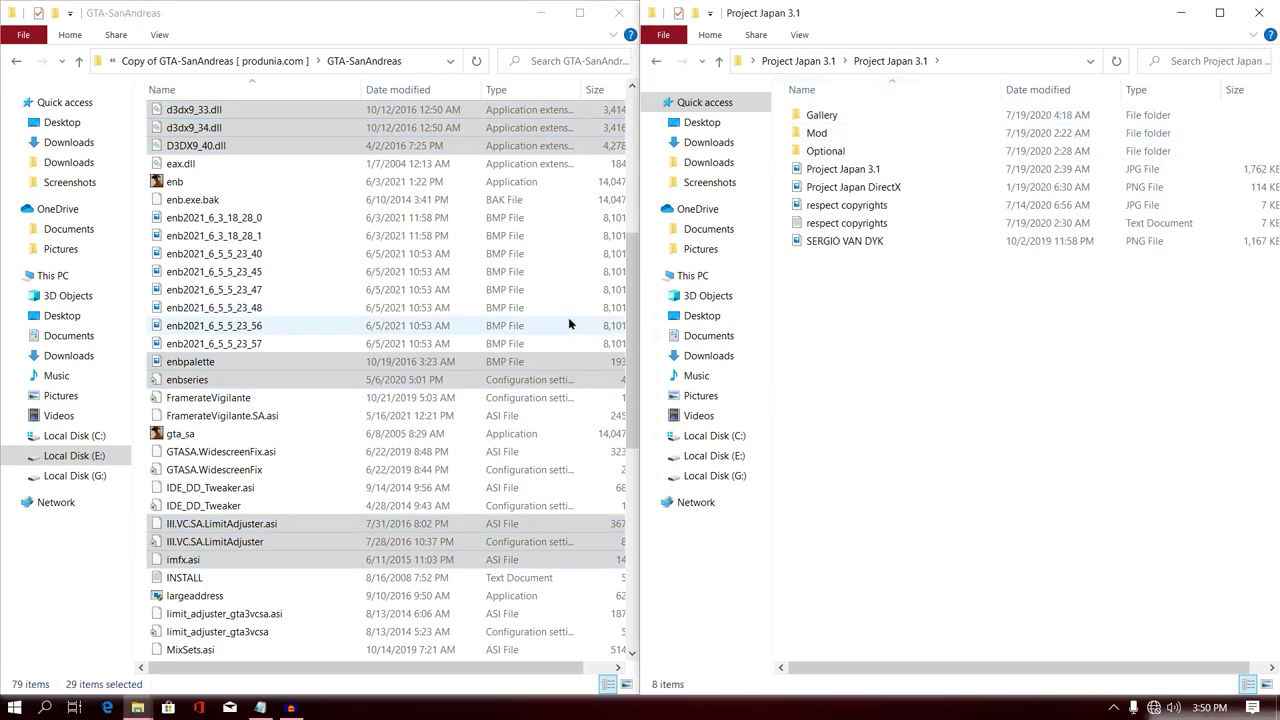
scroll(573, 310, "up", 7)
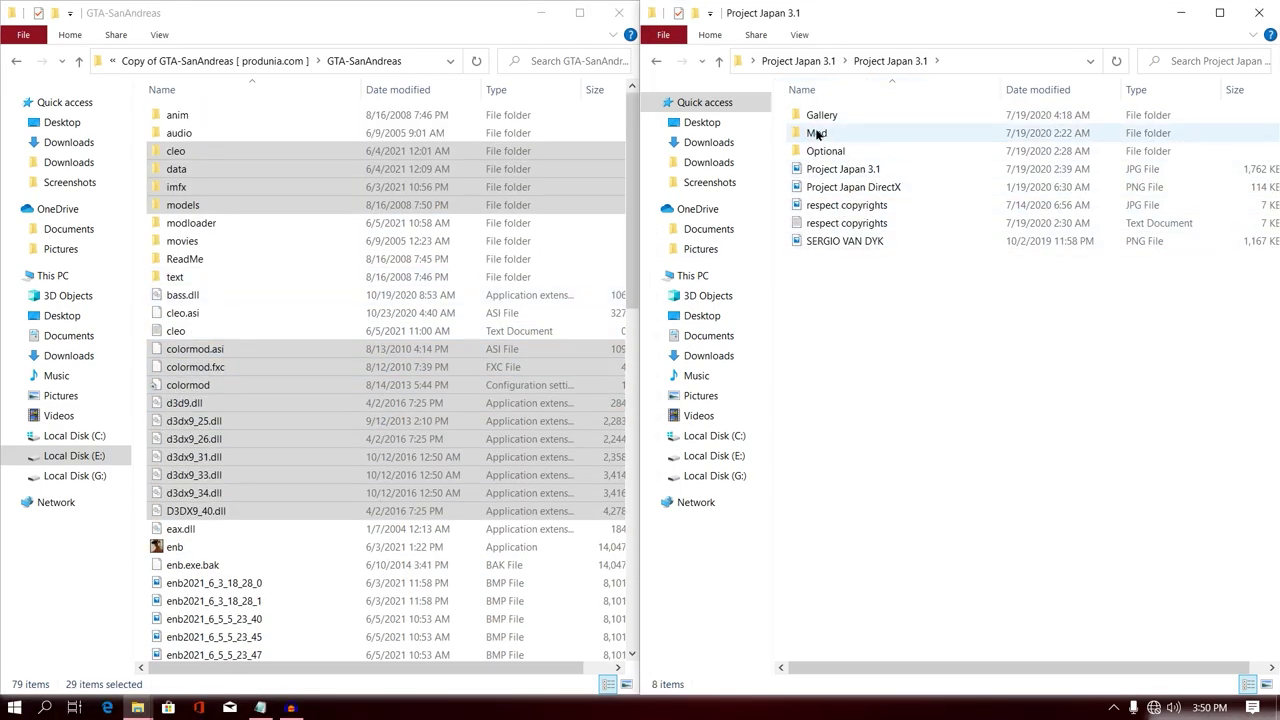
double_click(818, 134)
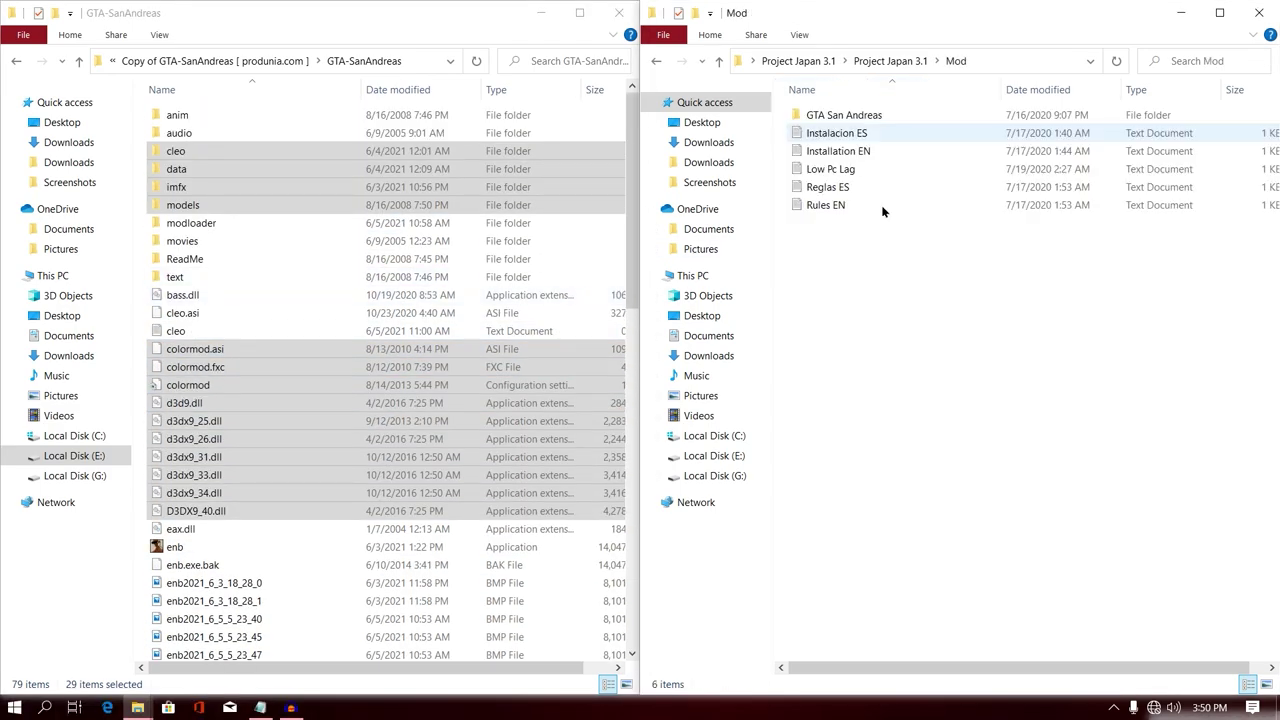
double_click(852, 115)
left_click(848, 152)
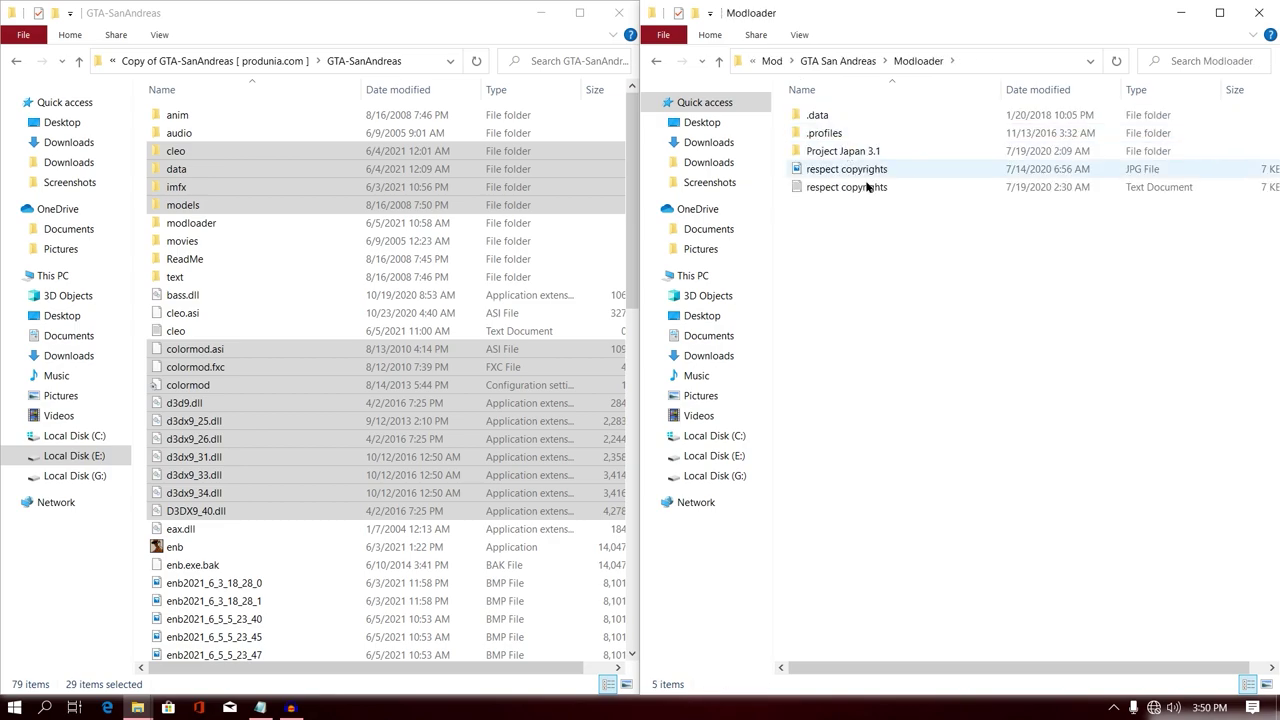
Step: Copy the inner Project Japan 3.1 folder into the game's modloader folder, replacing the existing files, and check the copied folder's contents
left_click(865, 155)
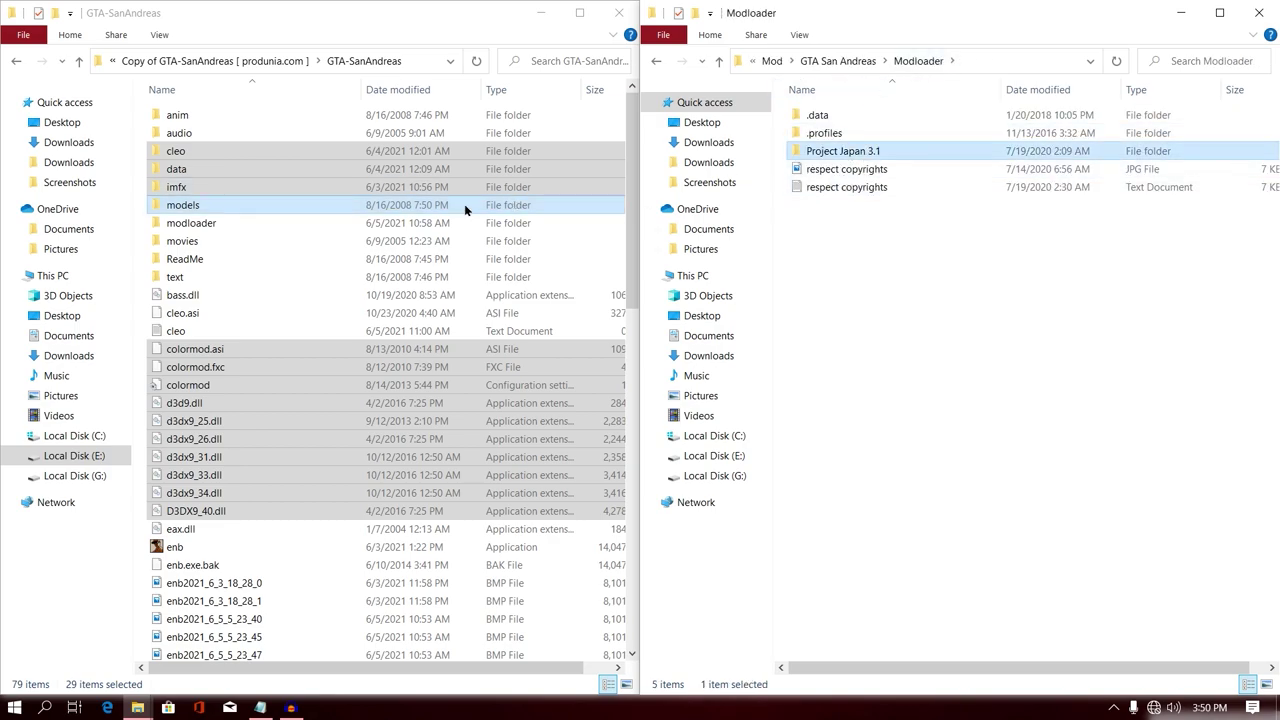
double_click(450, 229)
left_click_drag(1022, 151, 377, 471)
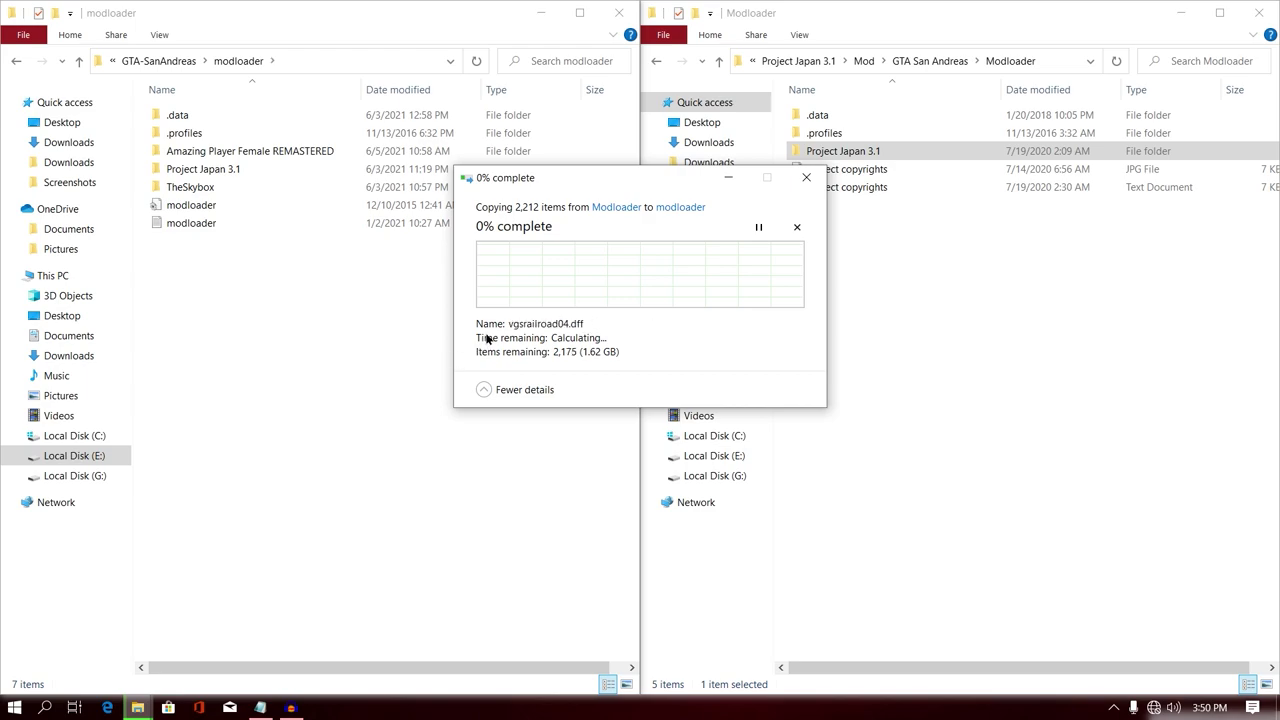
left_click(655, 268)
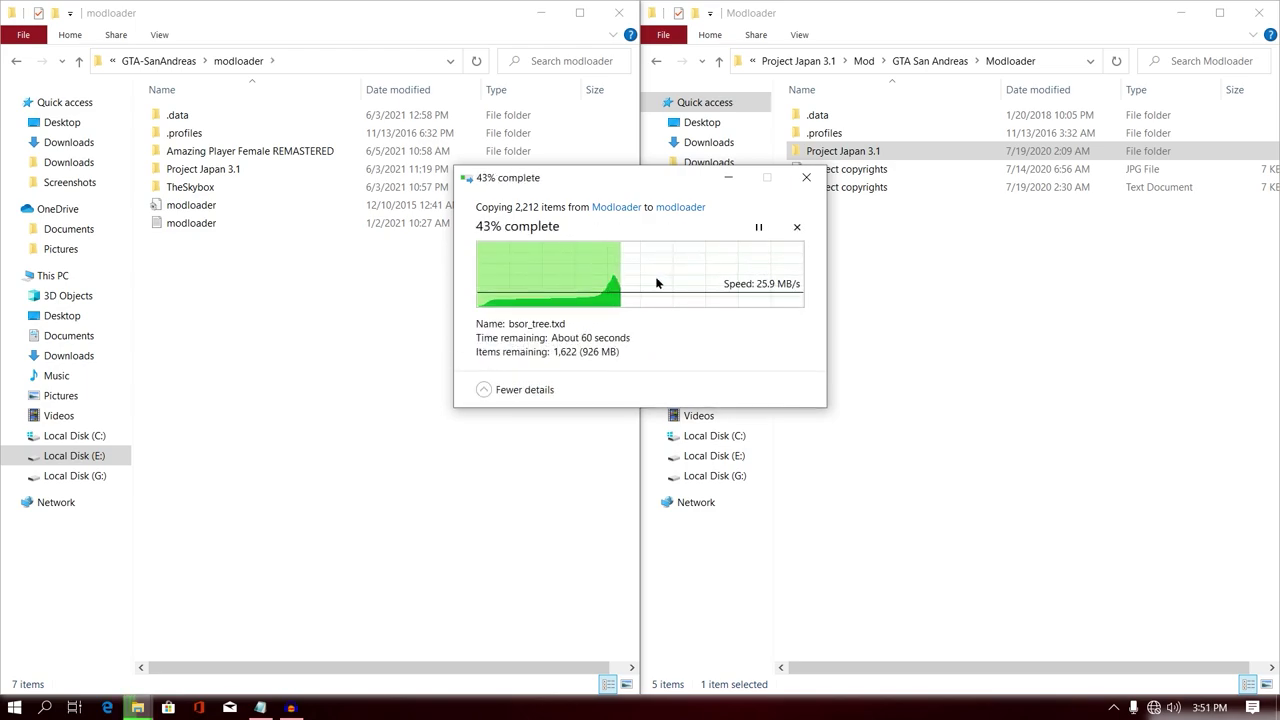
double_click(278, 175)
double_click(240, 132)
key("alt+Up")
key("alt+Up")
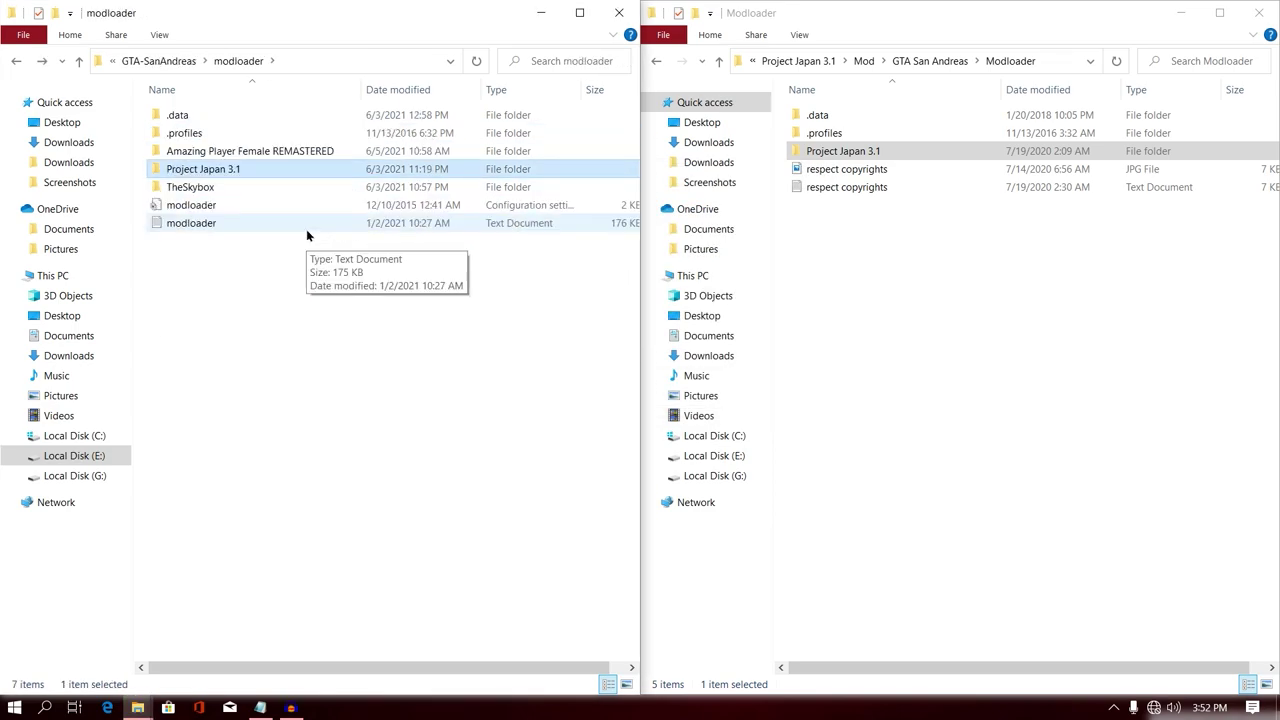
Step: Return to the GTA-SanAndreas folder, close the Project Japan source folder, and open the innermost Optionals 2.0 folder beside the game folder
key("alt+Up")
left_click(190, 547)
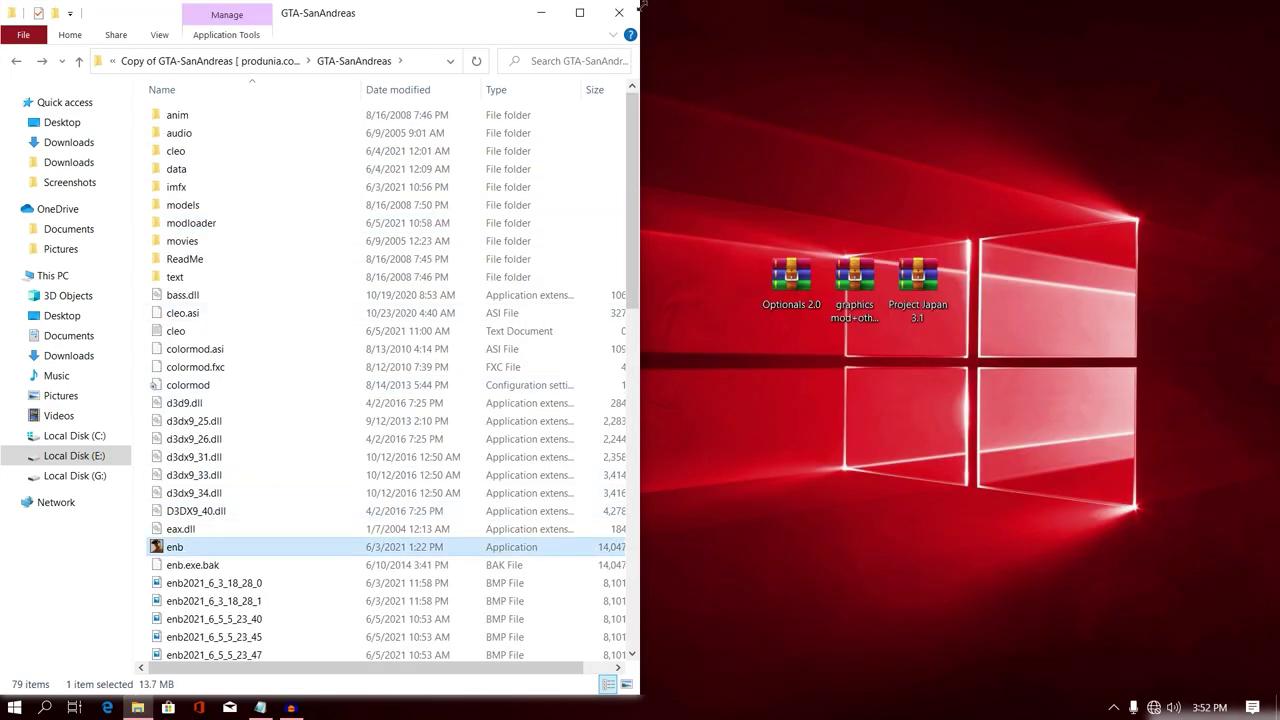
left_click_drag(471, 20, 1268, 208)
left_click(397, 7)
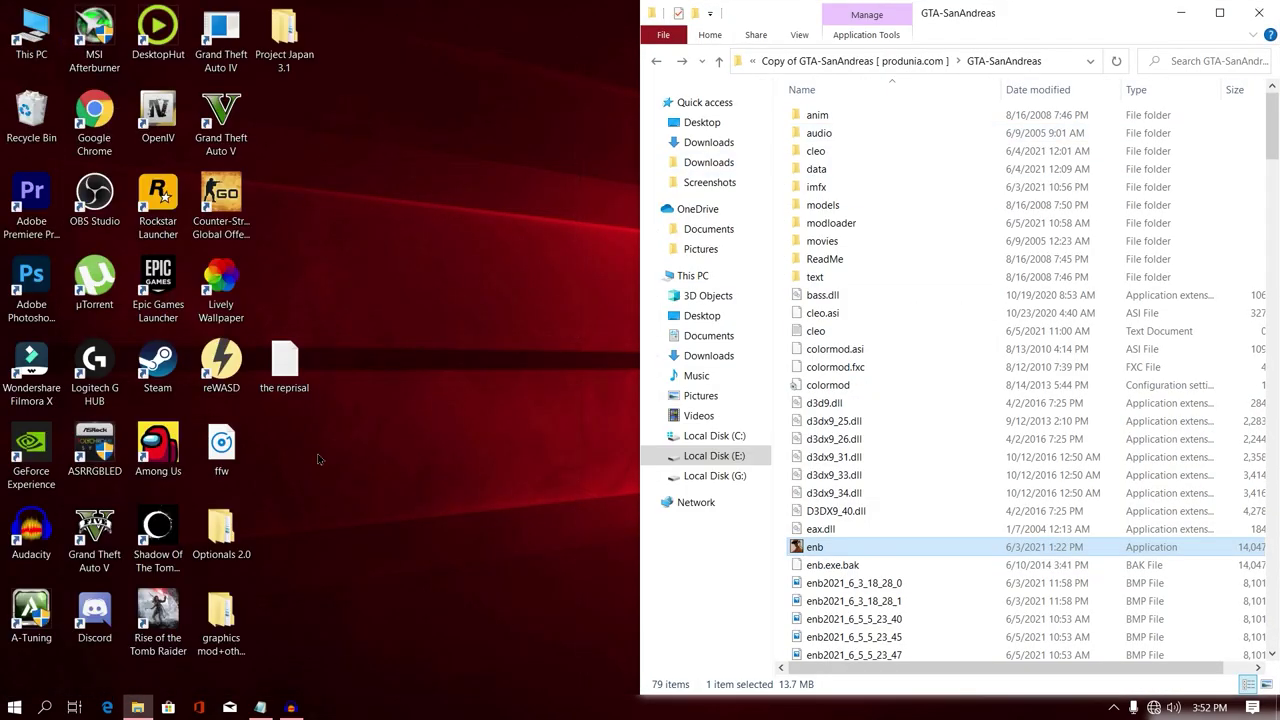
double_click(221, 535)
left_click_drag(399, 8, 2, 40)
double_click(361, 114)
double_click(362, 114)
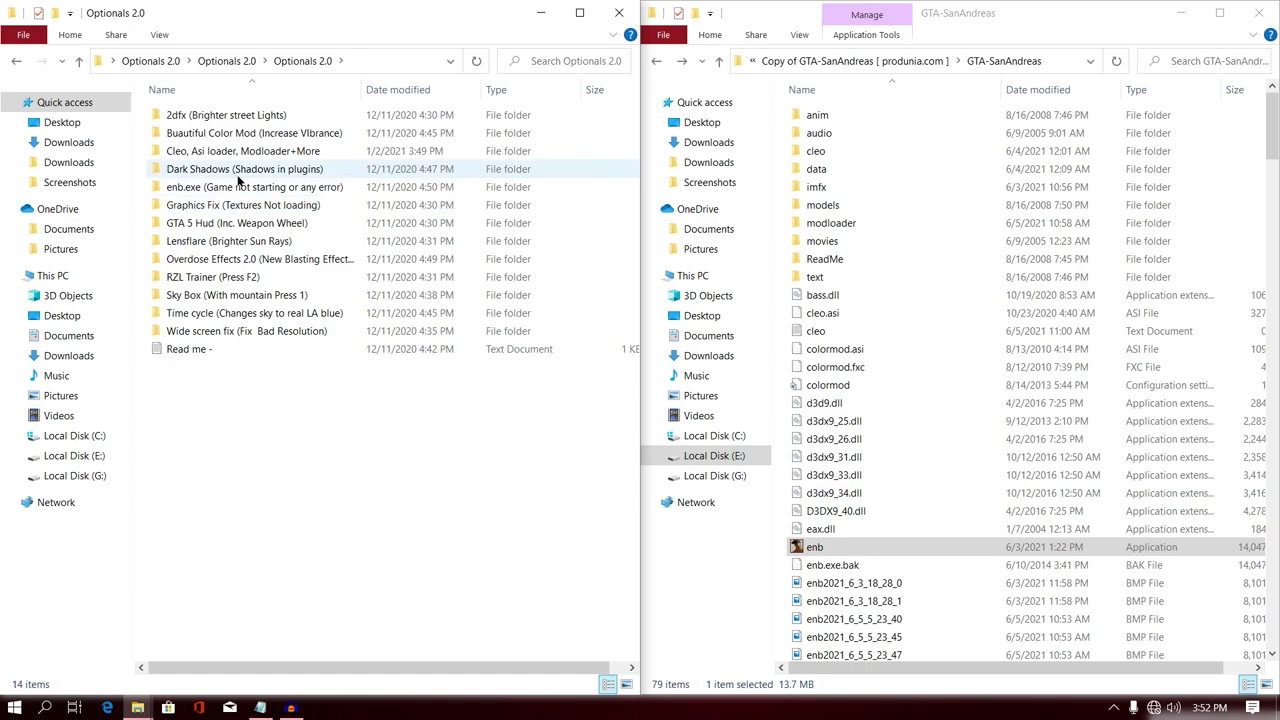
Step: Copy enb from the enb.exe (Game not starting or any error) folder into the GTA-SanAndreas folder, replacing the existing file
left_click(246, 189)
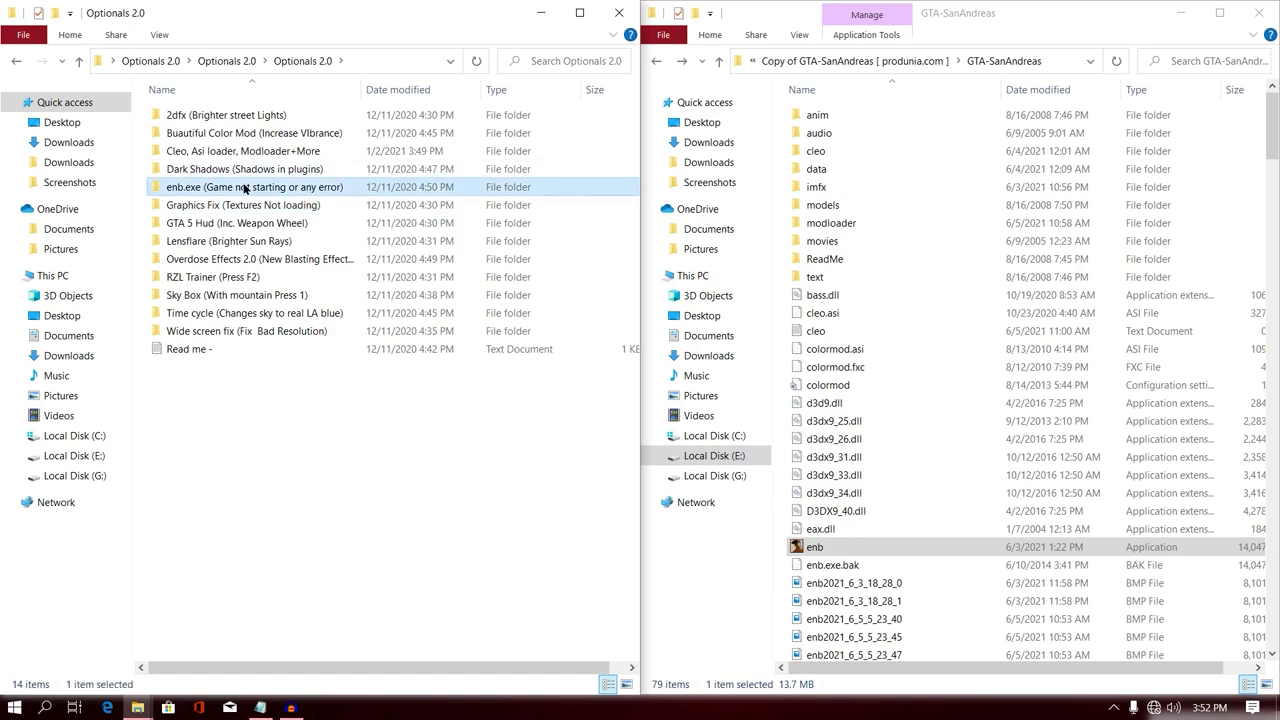
double_click(302, 194)
left_click_drag(200, 119, 1150, 455)
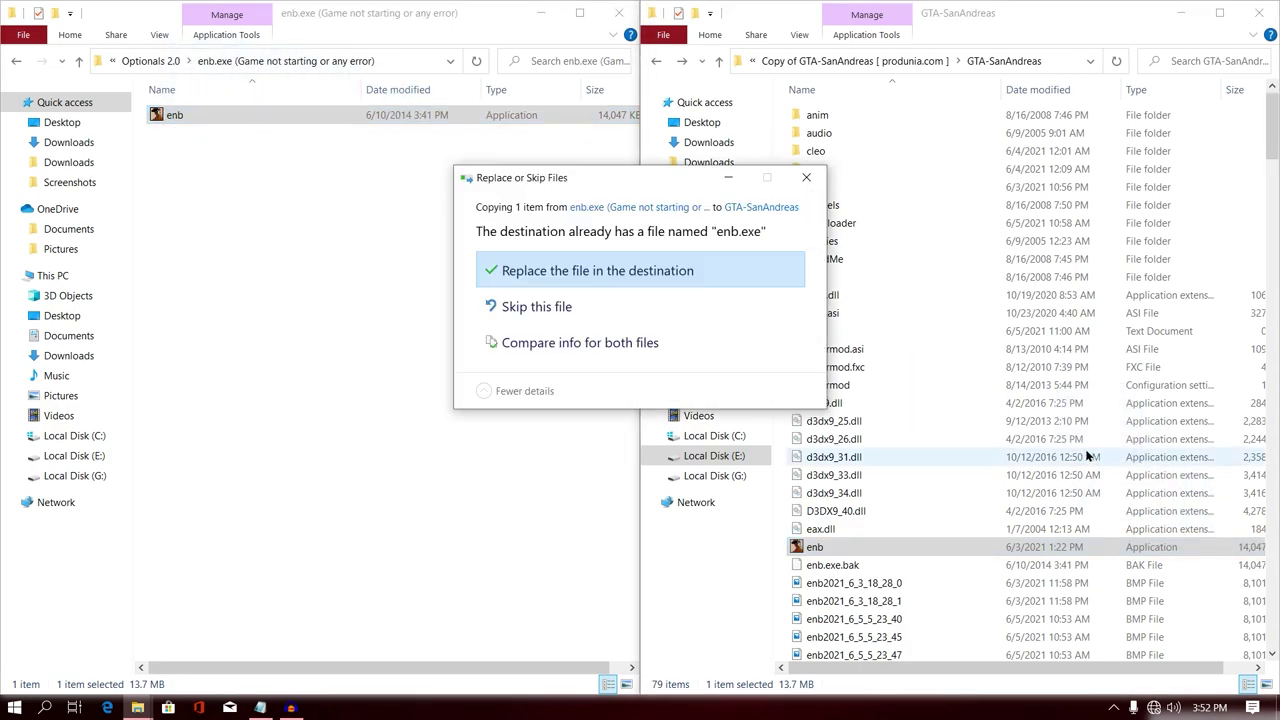
left_click(772, 274)
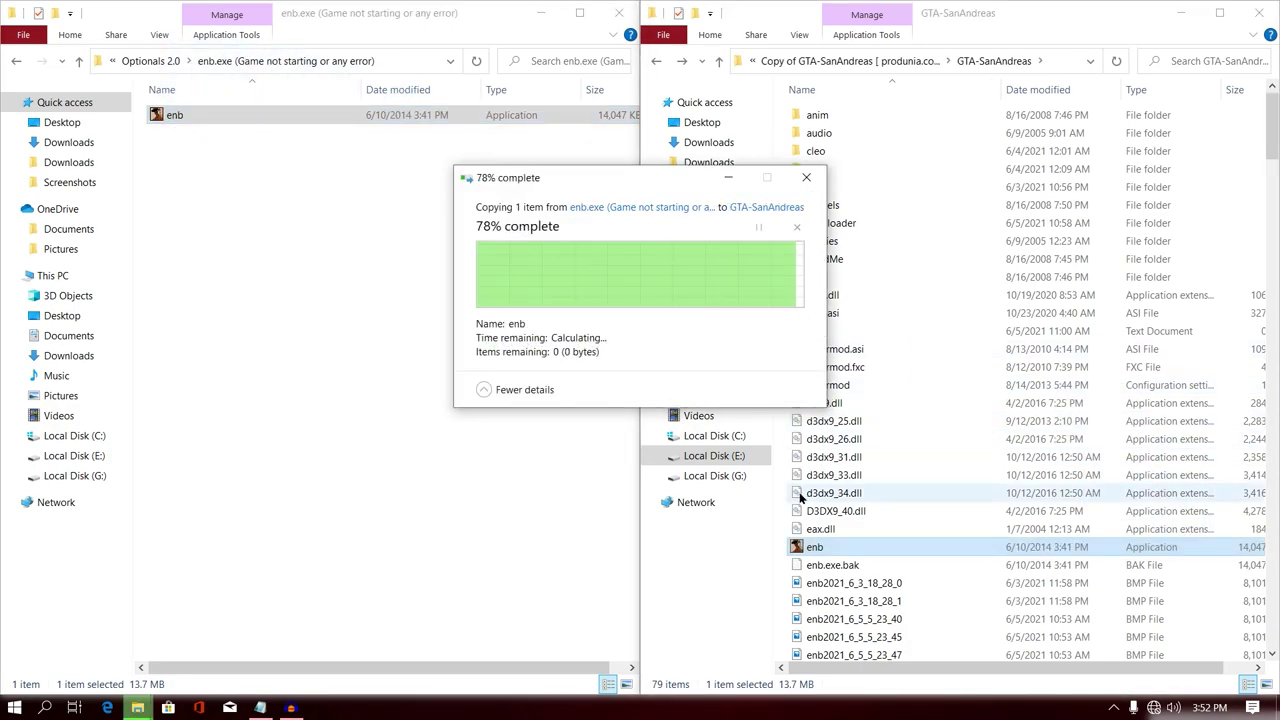
Step: Launch the game with the enb application in the GTA-SanAndreas folder
right_click(824, 546)
left_click(866, 172)
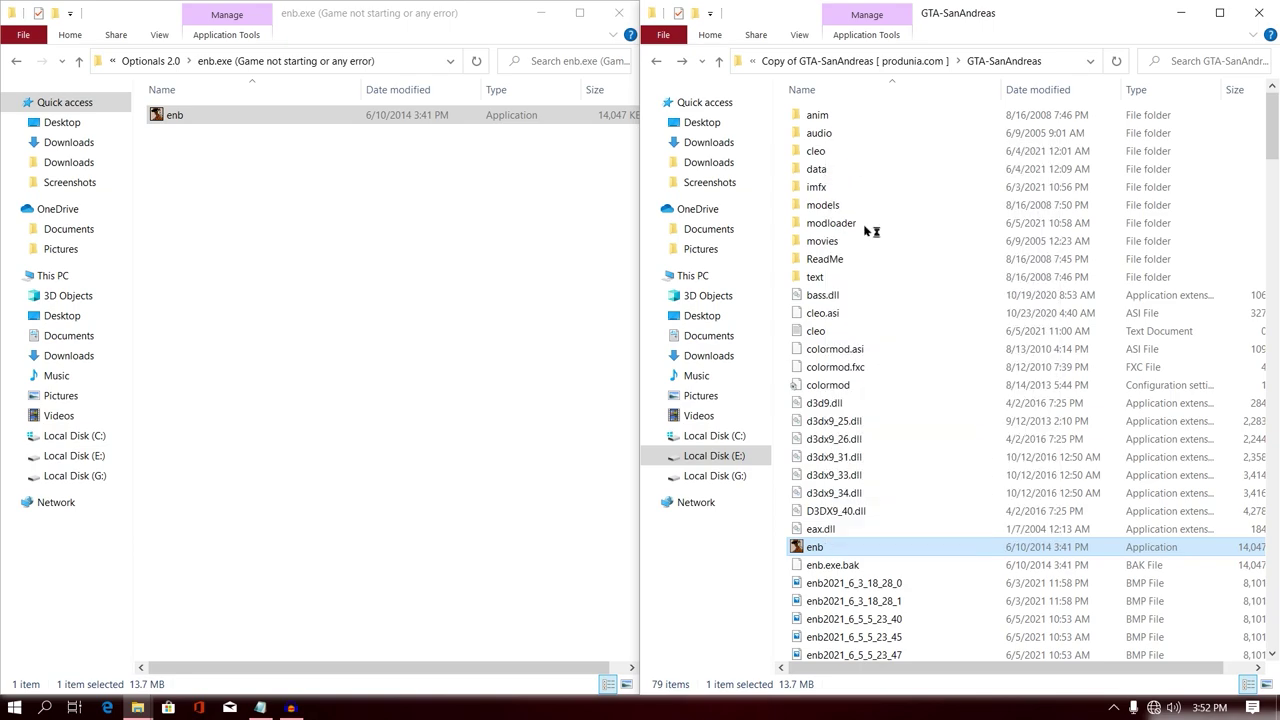
left_click(580, 476)
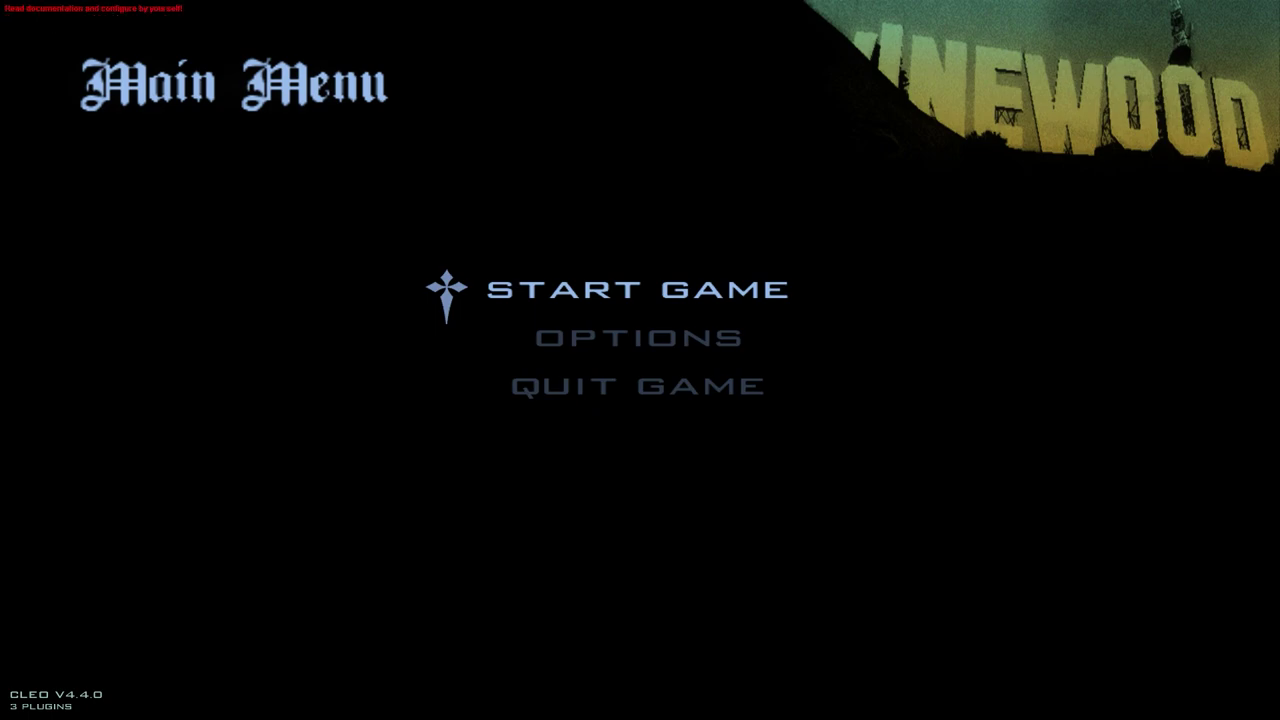
Step: Load the End of the Line save dated 30 May 2021 from the game's Load Game list
key("Return")
key("Down")
key("Return")
key("Down")
key("Down")
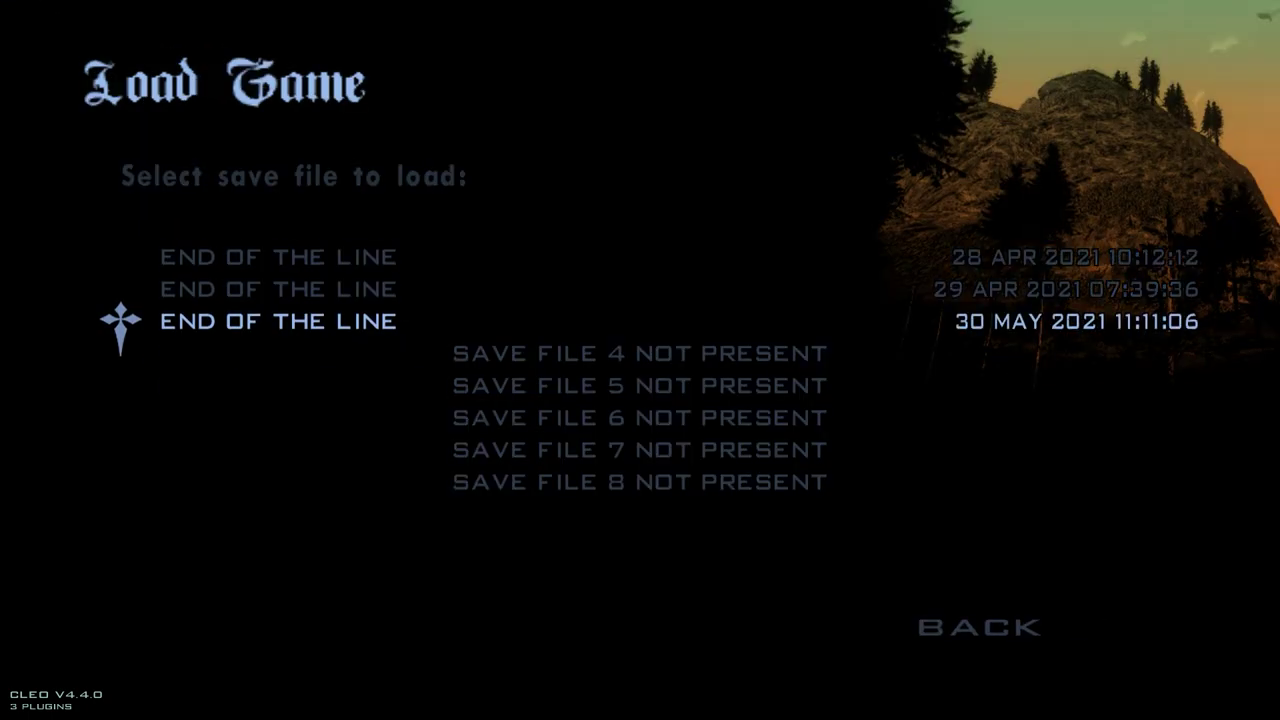
key("Return")
key("XF86AudioLowerVolume")
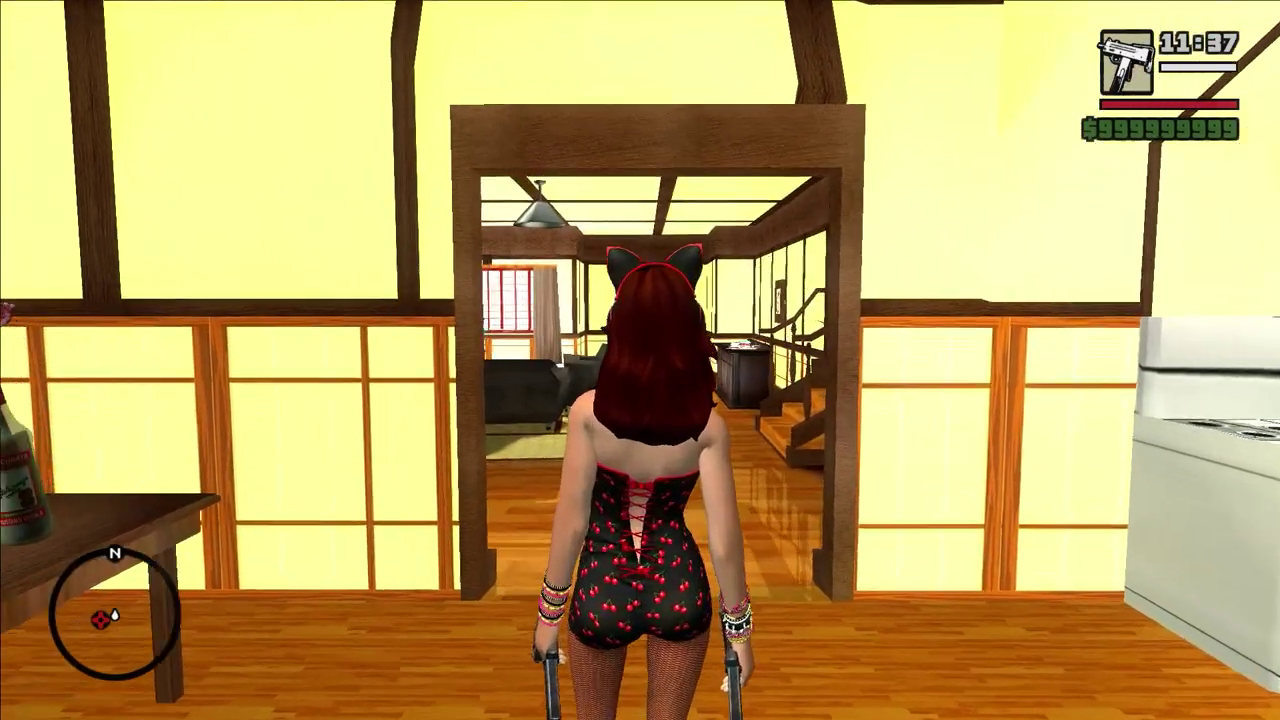
key("w")
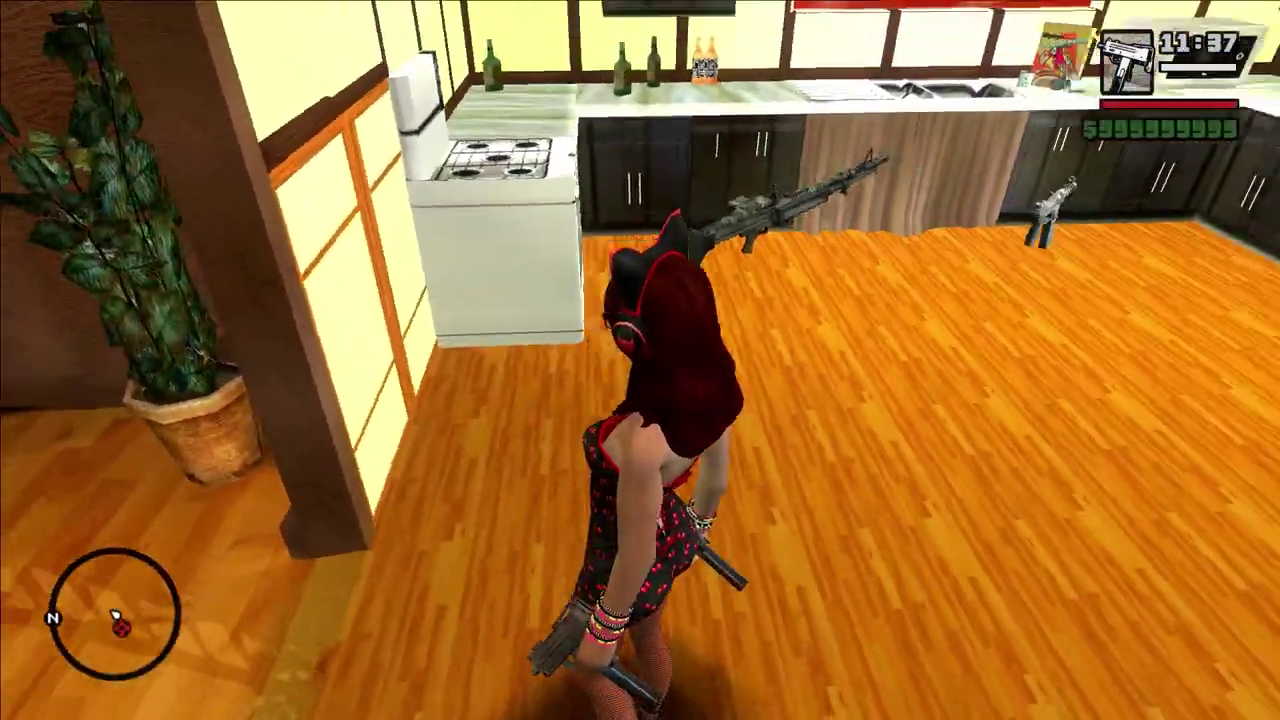
key("w")
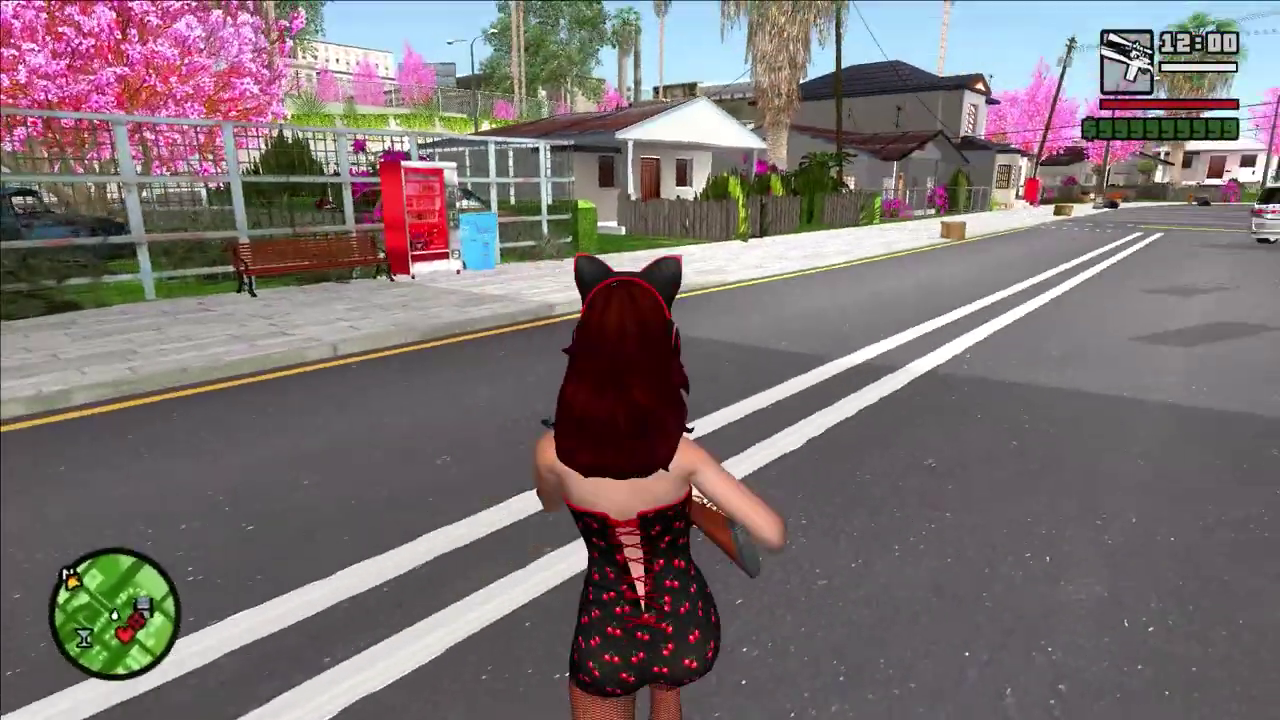
key("a")
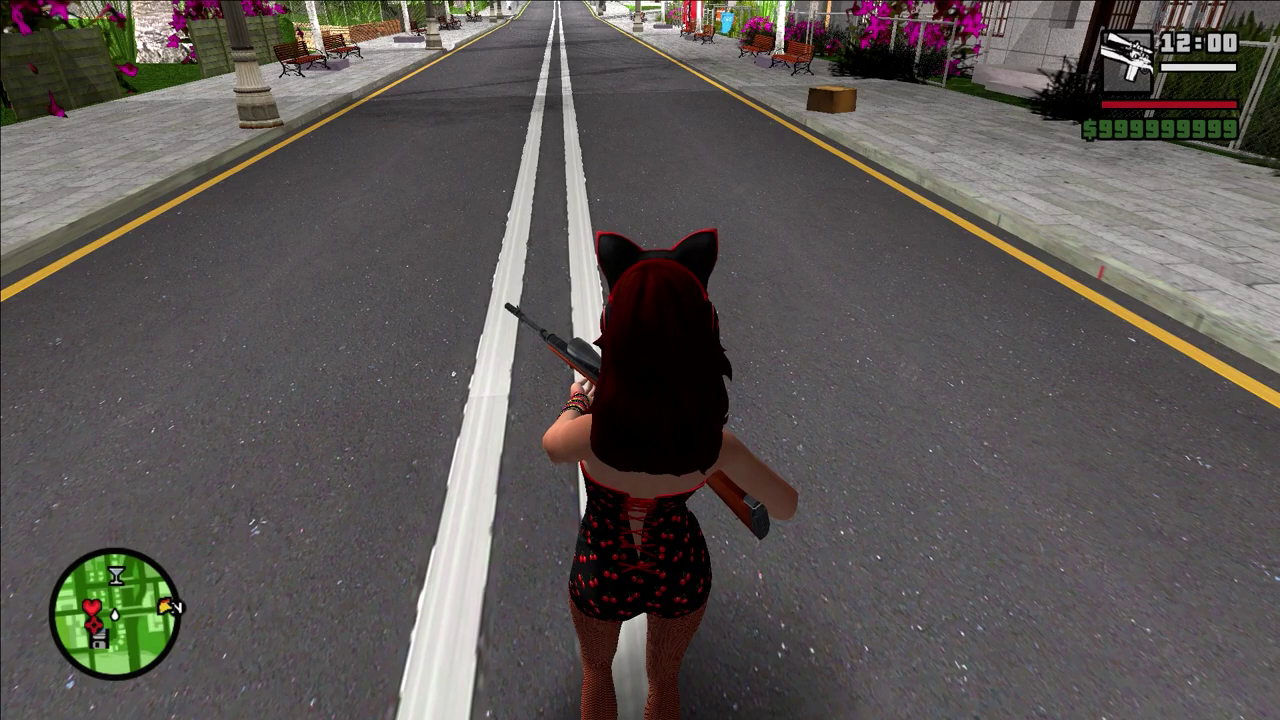
key("w")
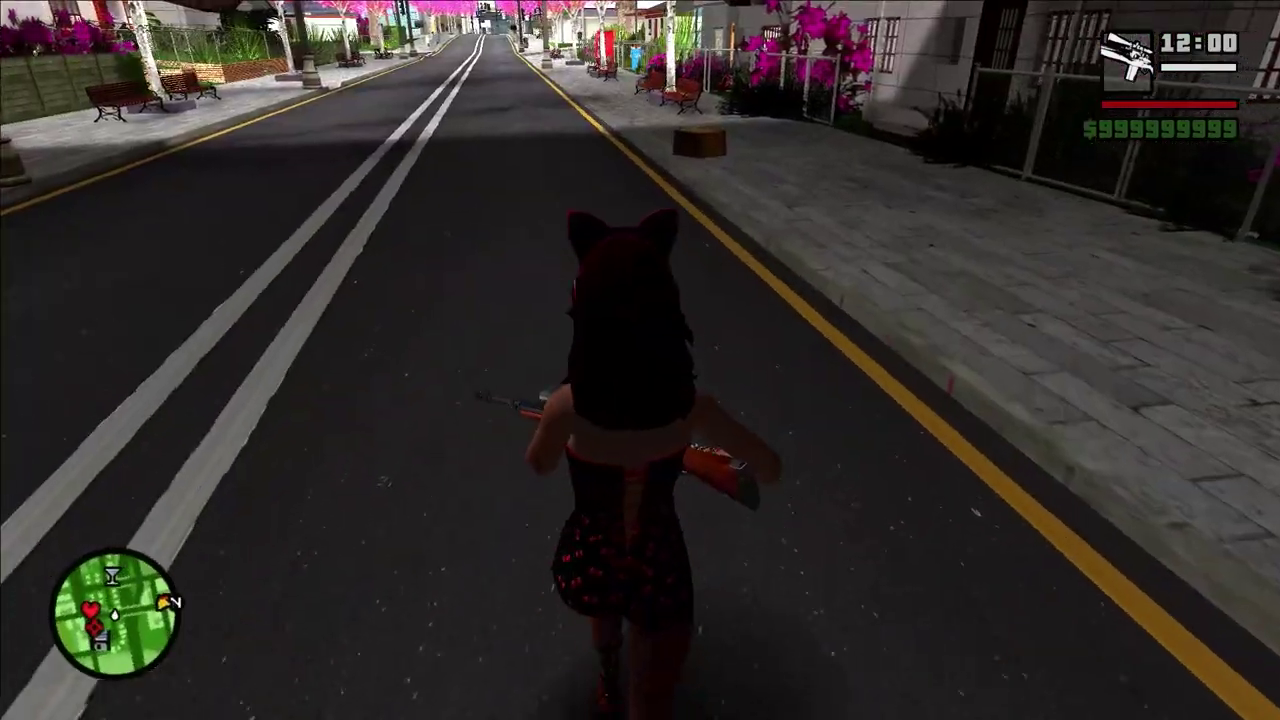
key("w")
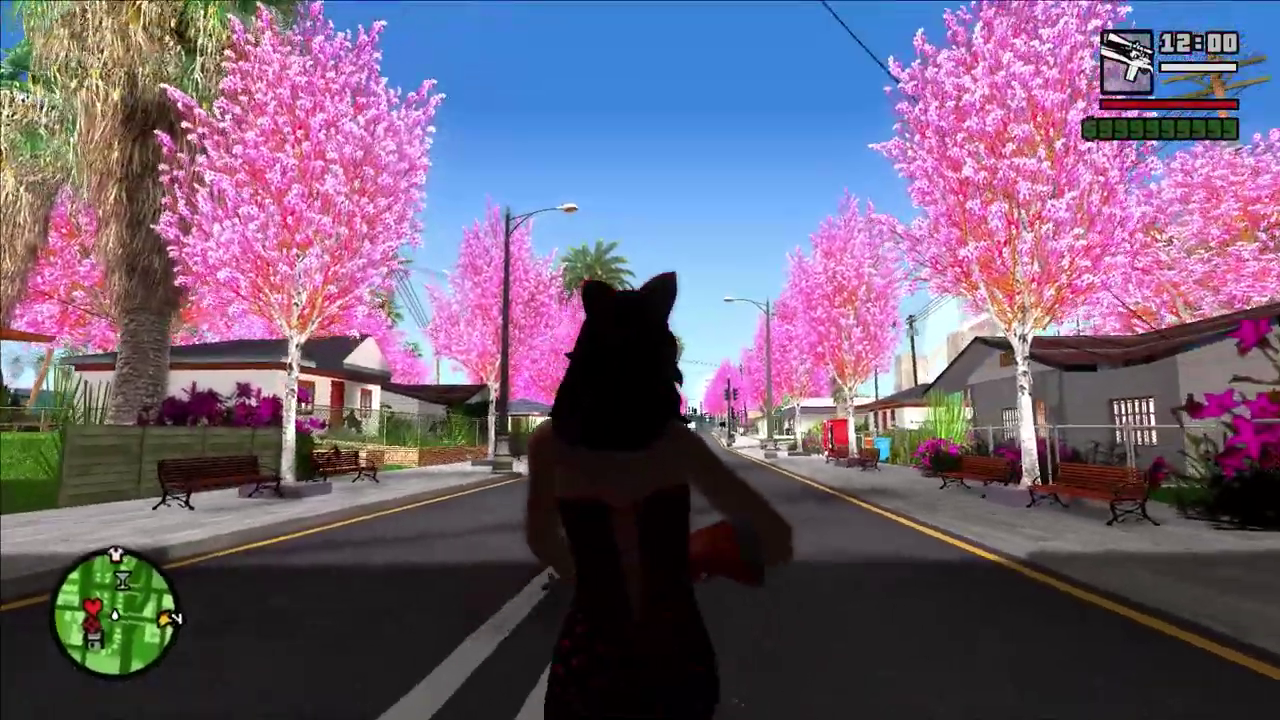
key("w")
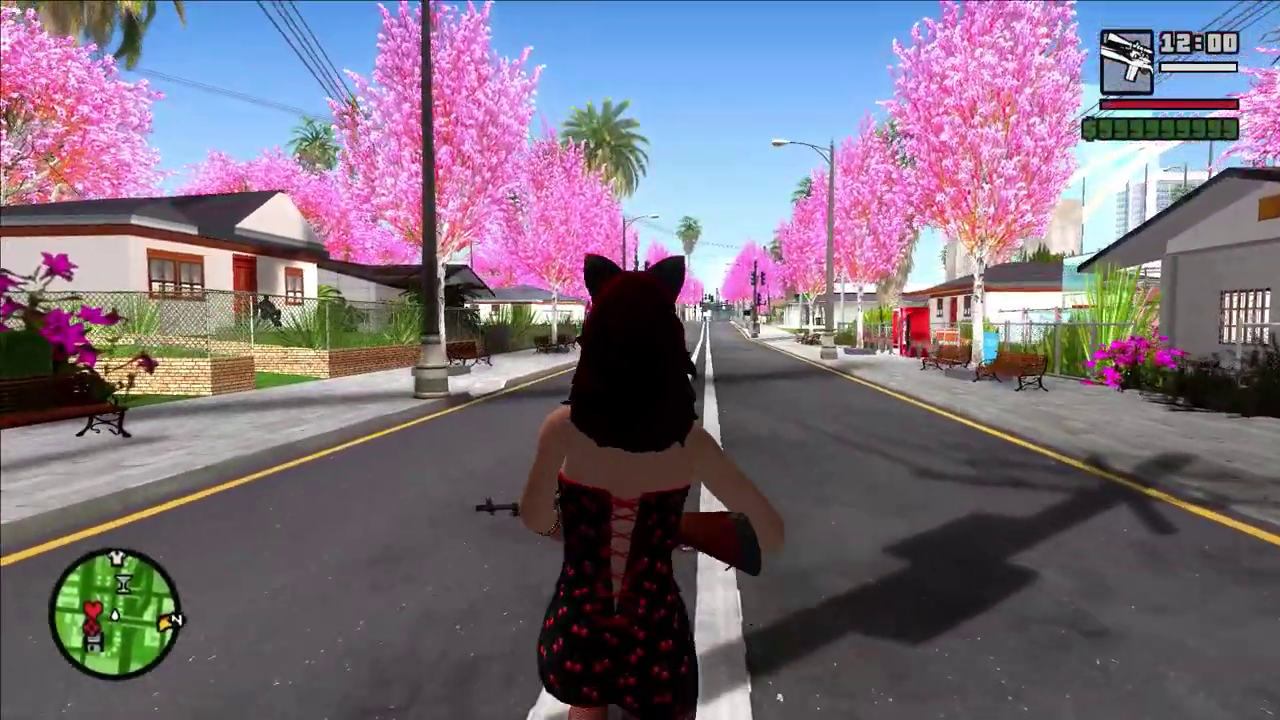